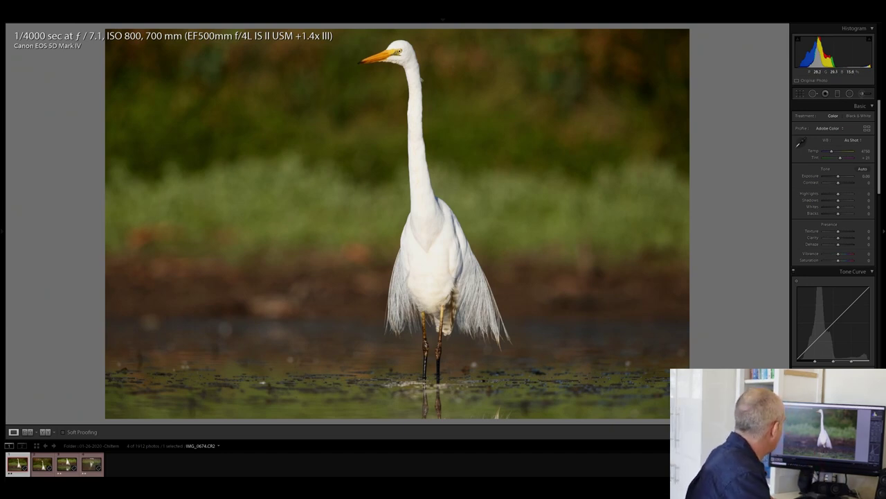
Zoom in on the egret, compare the filmstrip frames, and select IMG_0676 through IMG_0680.
{"action": "left_click_drag", "start_coordinate": [374, 40], "coordinate": [414, 138]}
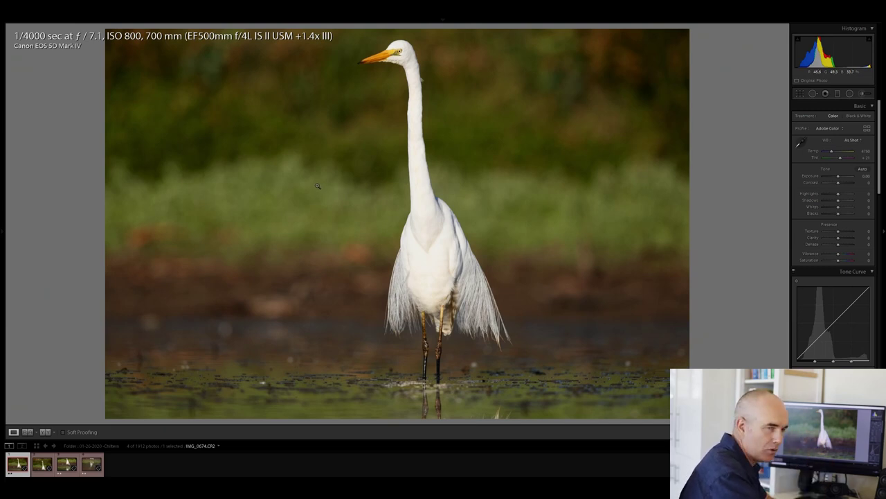
{"action": "left_click", "coordinate": [43, 471]}
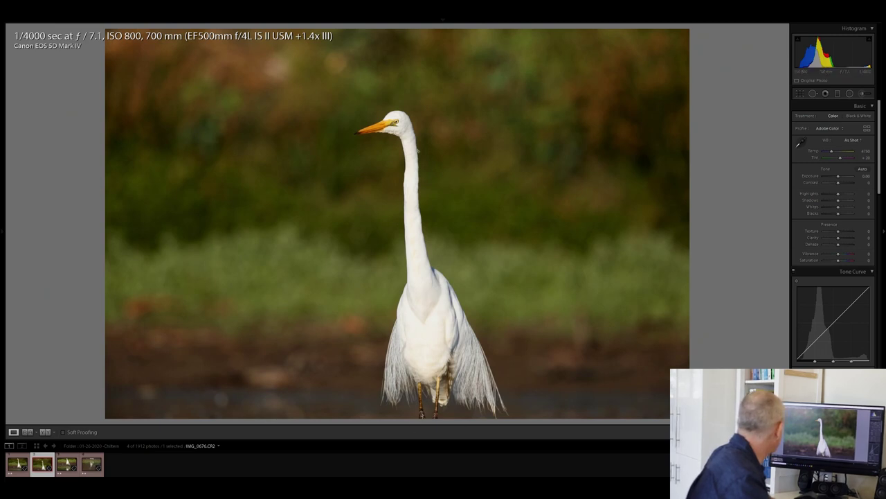
{"action": "left_click", "coordinate": [68, 464]}
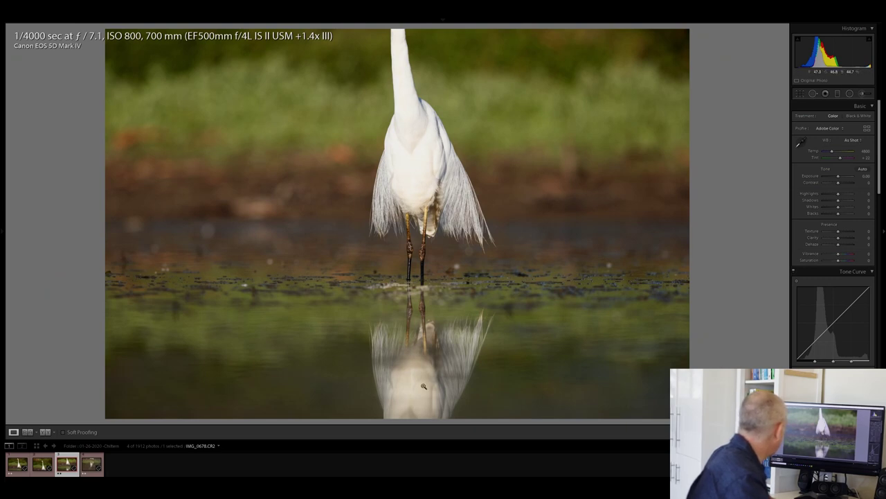
{"action": "left_click", "coordinate": [90, 469]}
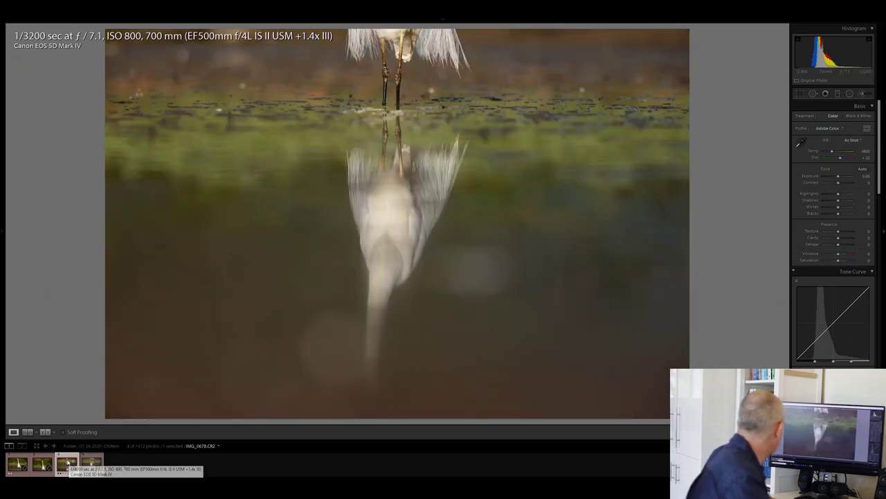
{"action": "left_click", "coordinate": [68, 464]}
{"action": "left_click", "coordinate": [42, 464]}
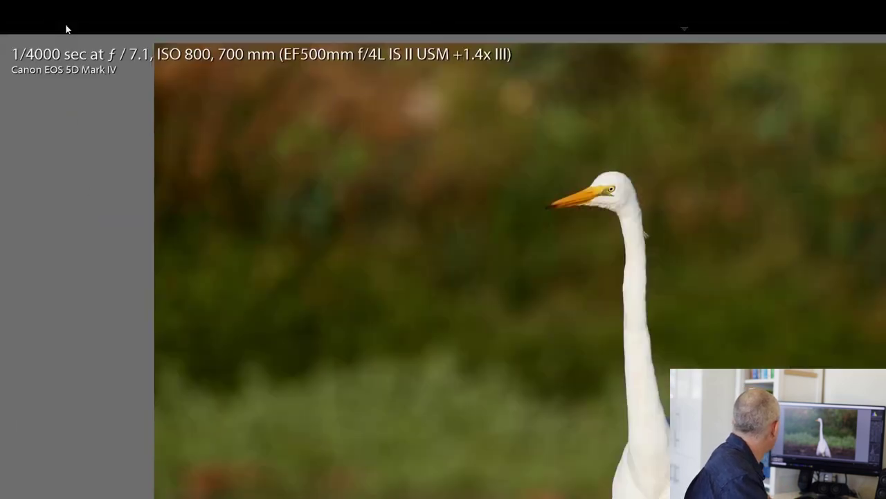
Merge the selected frames with Photo Merge > Panorama into the vertical IMG_0676-Edit.tif.
{"action": "left_click", "coordinate": [54, 17]}
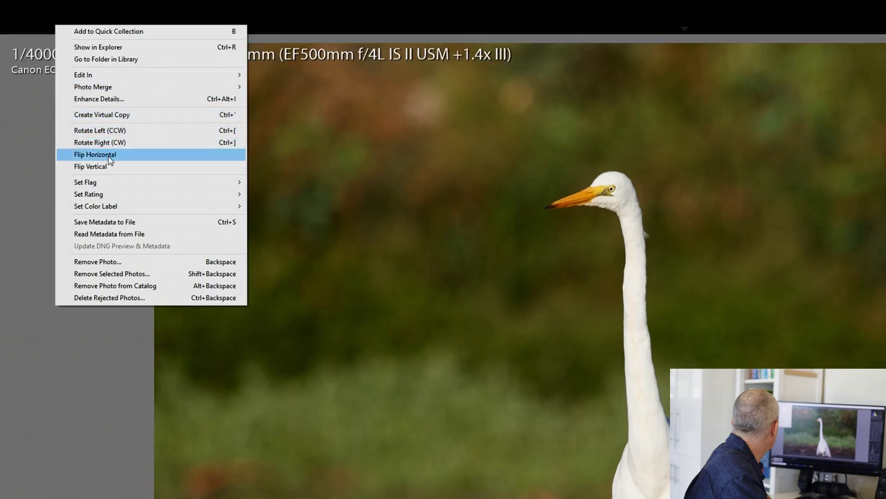
{"action": "mouse_move", "coordinate": [198, 88]}
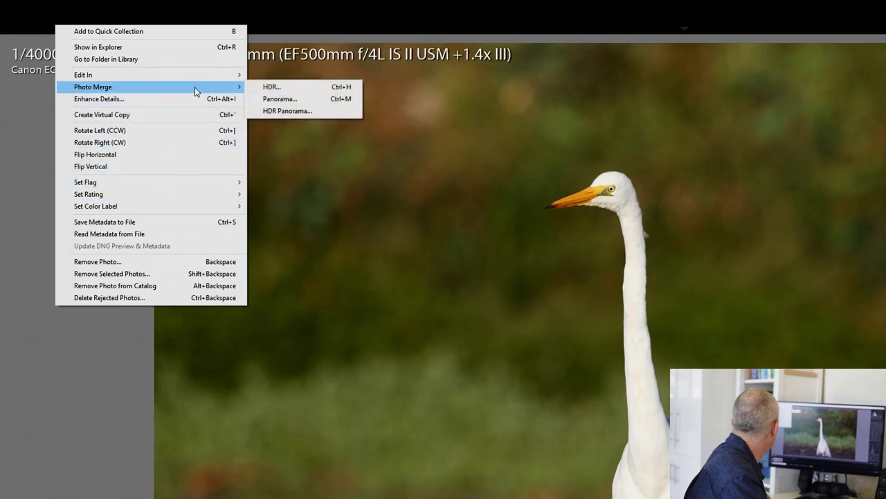
{"action": "left_click", "coordinate": [290, 101]}
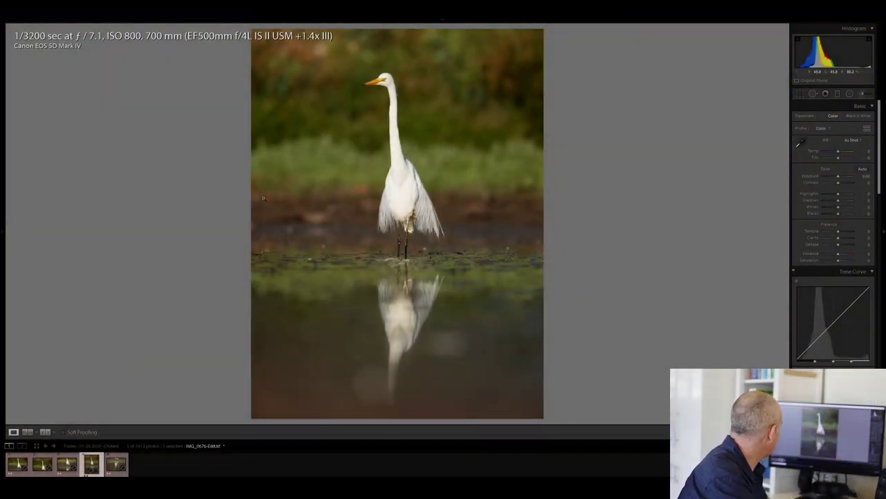
{"action": "left_click", "coordinate": [800, 94]}
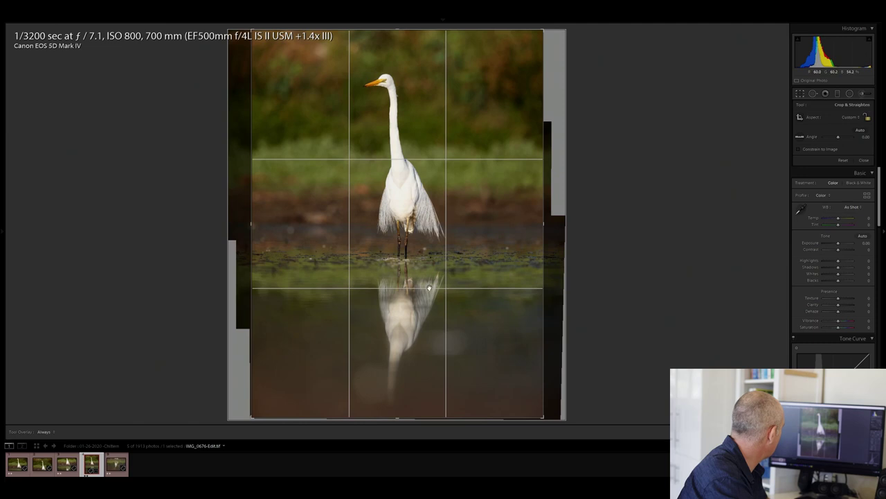
{"action": "key", "text": "r"}
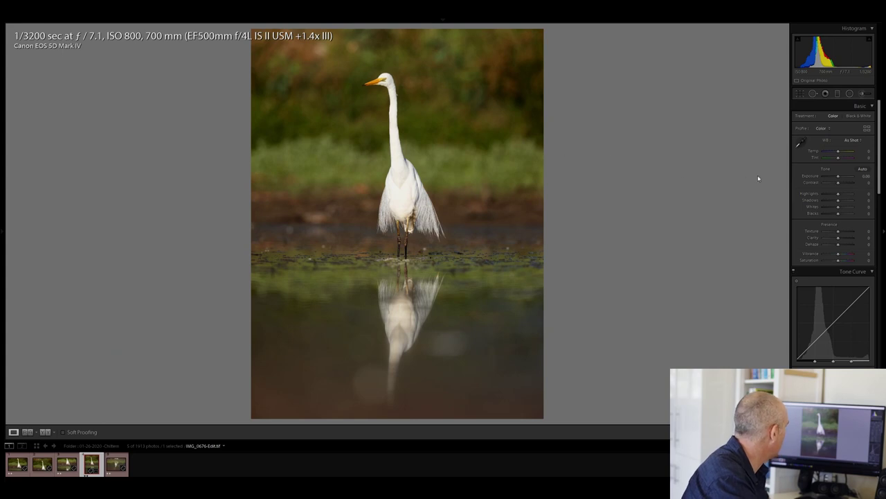
Lower Highlights to -64 and Whites to -19, zooming in to check the plumage.
{"action": "left_click_drag", "start_coordinate": [838, 193], "coordinate": [827, 194]}
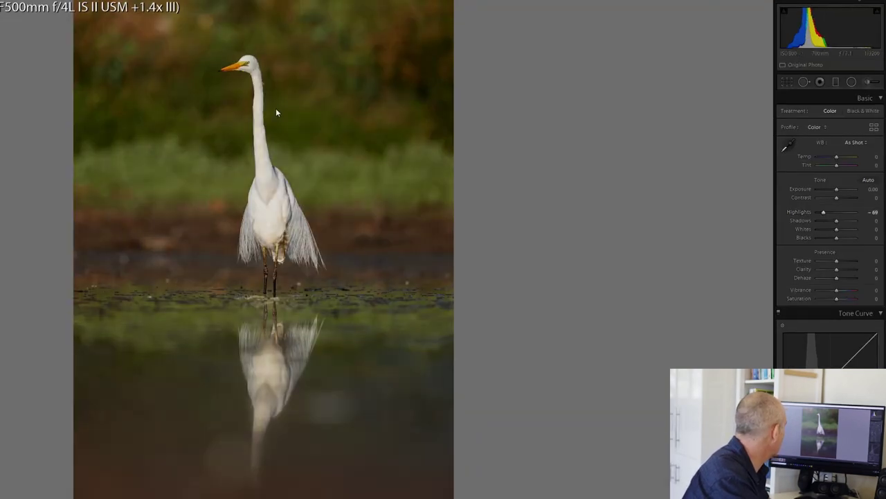
{"action": "left_click_drag", "start_coordinate": [275, 111], "coordinate": [323, 145]}
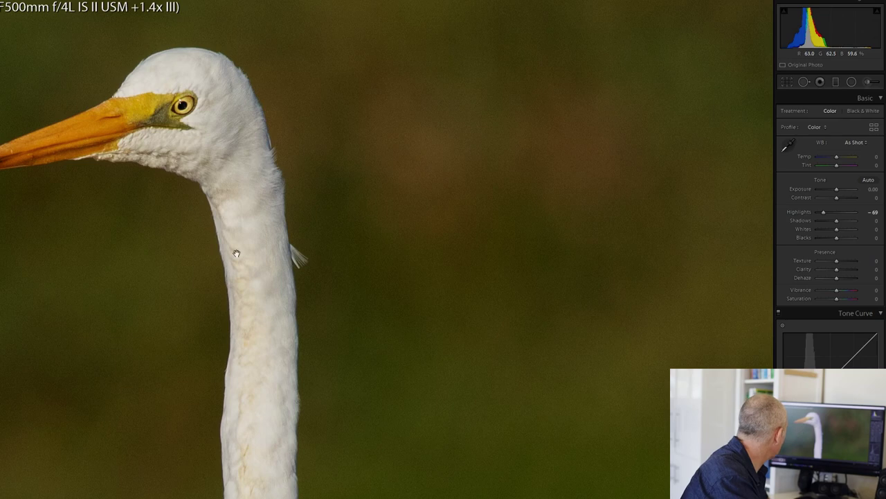
{"action": "mouse_move", "coordinate": [237, 254]}
{"action": "left_mouse_down"}
{"action": "mouse_move", "coordinate": [253, 257]}
{"action": "mouse_move", "coordinate": [313, 318]}
{"action": "mouse_move", "coordinate": [298, 95]}
{"action": "left_mouse_up"}
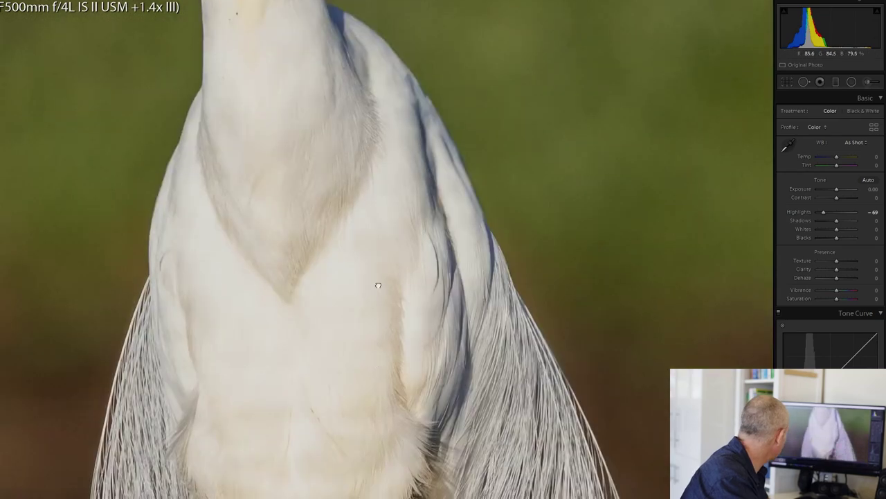
{"action": "mouse_move", "coordinate": [378, 284]}
{"action": "left_mouse_down"}
{"action": "mouse_move", "coordinate": [392, 164]}
{"action": "mouse_move", "coordinate": [421, 241]}
{"action": "left_mouse_up"}
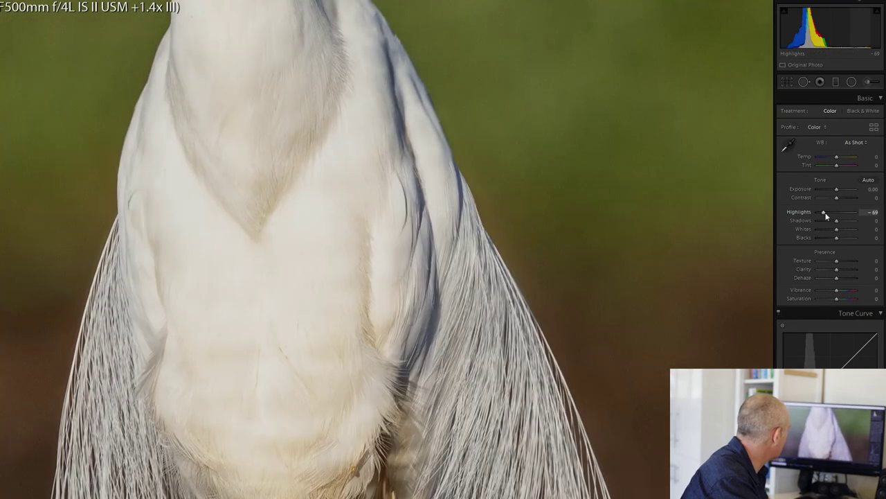
{"action": "mouse_move", "coordinate": [825, 215]}
{"action": "left_mouse_down"}
{"action": "mouse_move", "coordinate": [814, 212]}
{"action": "mouse_move", "coordinate": [827, 215]}
{"action": "left_mouse_up"}
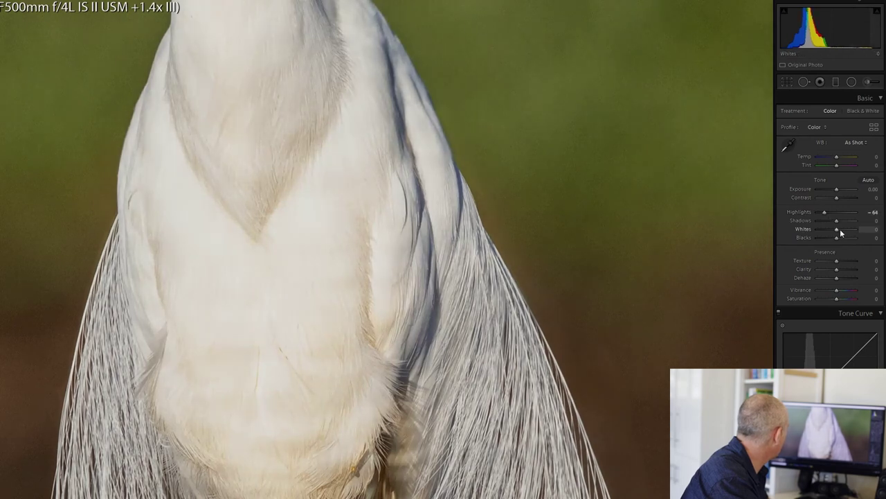
{"action": "left_click_drag", "start_coordinate": [838, 229], "coordinate": [835, 233]}
{"action": "left_click", "coordinate": [709, 215]}
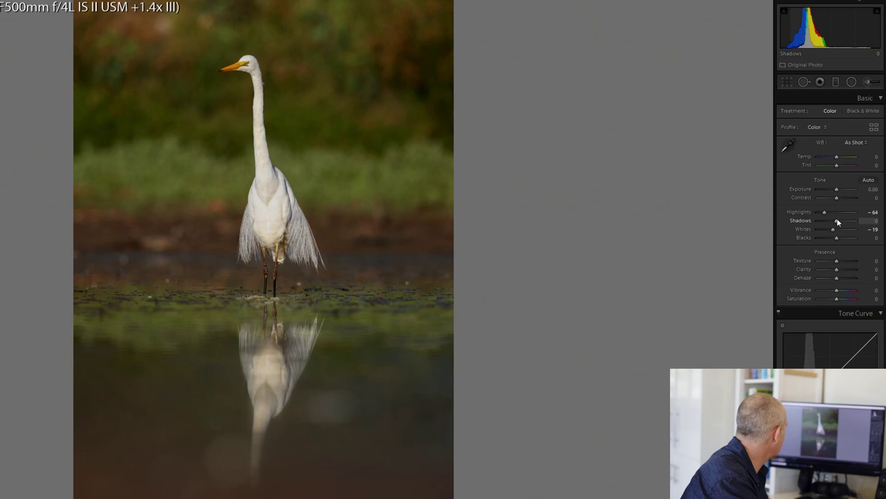
Lift Shadows to +14 and deepen Blacks to -26.
{"action": "left_click_drag", "start_coordinate": [838, 222], "coordinate": [840, 223]}
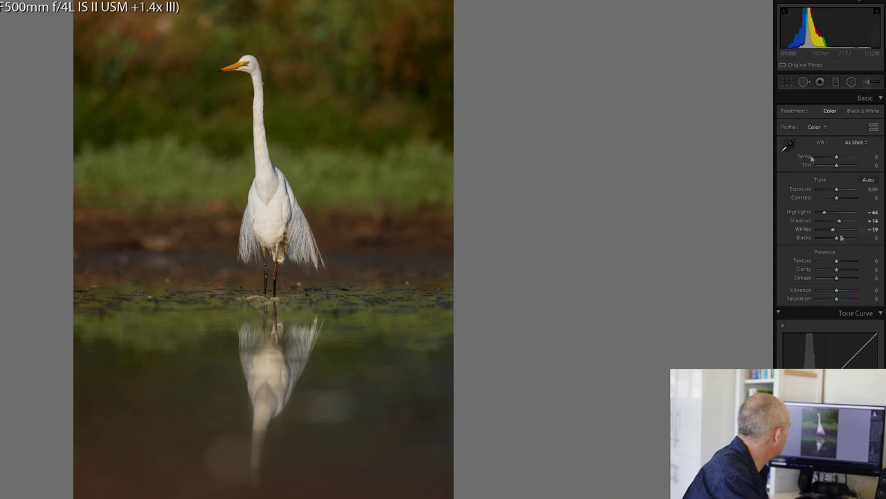
{"action": "left_click_drag", "start_coordinate": [839, 237], "coordinate": [835, 239]}
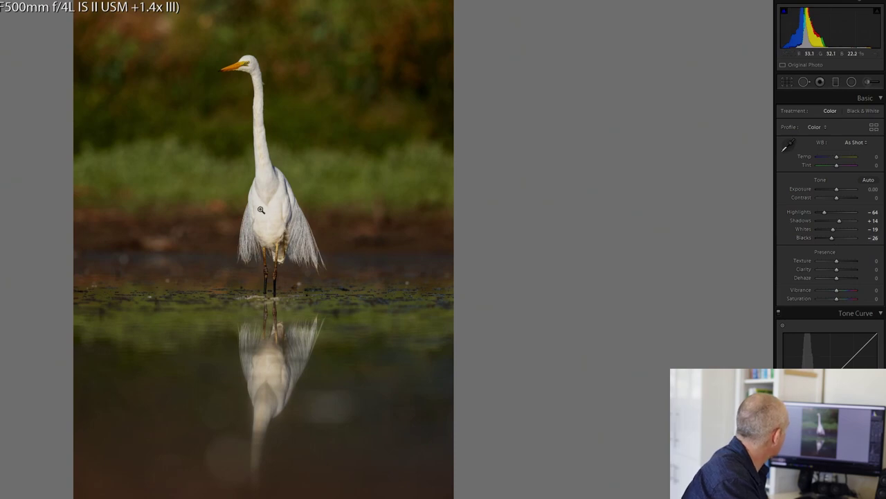
{"action": "left_click", "coordinate": [787, 82]}
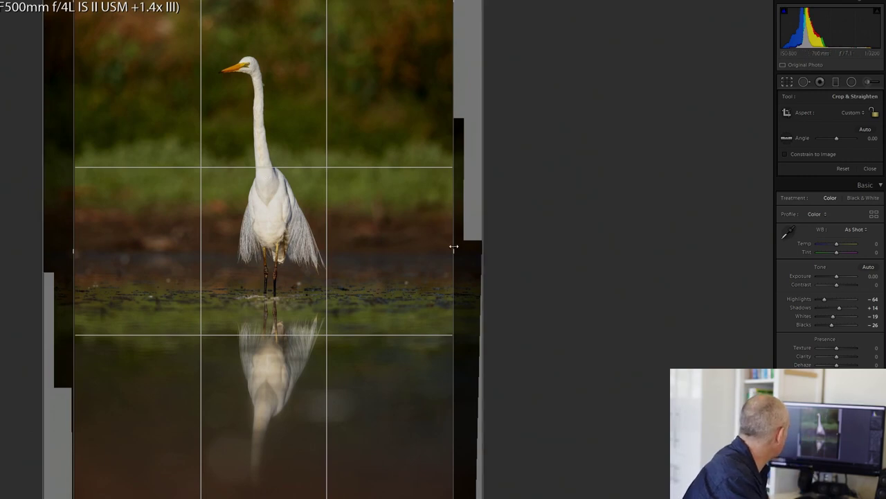
Narrow the crop from the right, then adjust the top edge and apply the tighter crop.
{"action": "left_click_drag", "start_coordinate": [453, 247], "coordinate": [440, 251]}
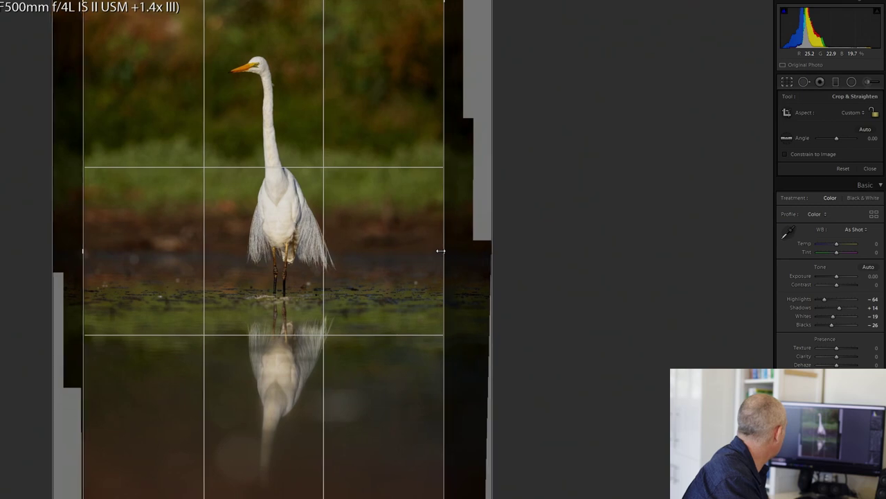
{"action": "key", "text": "Return"}
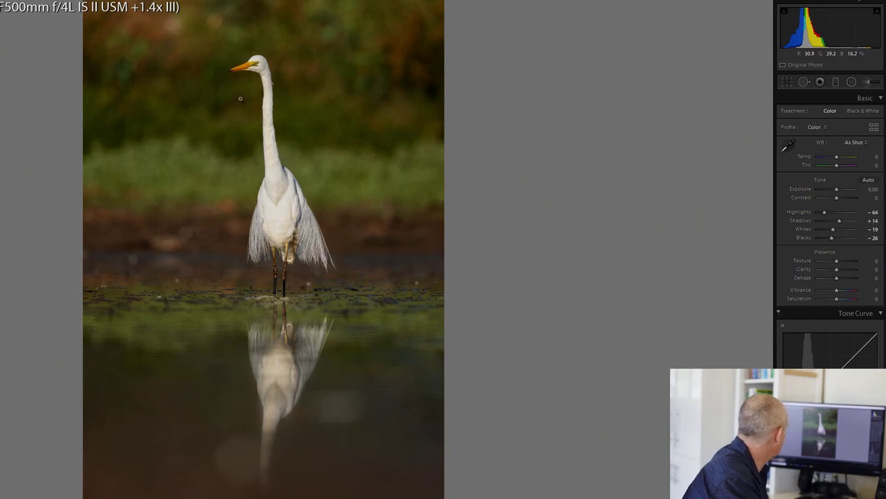
{"action": "key", "text": "r"}
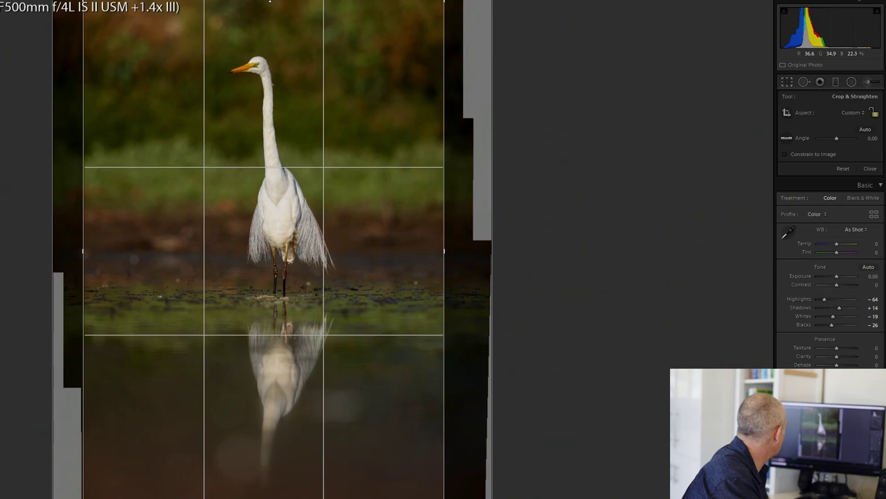
{"action": "left_click_drag", "start_coordinate": [276, 6], "coordinate": [282, 7]}
{"action": "key", "text": "Return"}
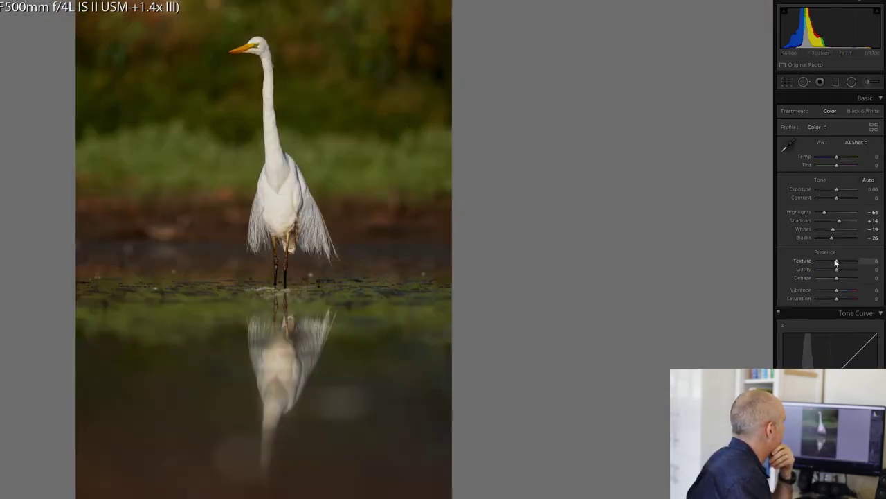
Set Texture to +10.
{"action": "left_click_drag", "start_coordinate": [837, 262], "coordinate": [840, 263]}
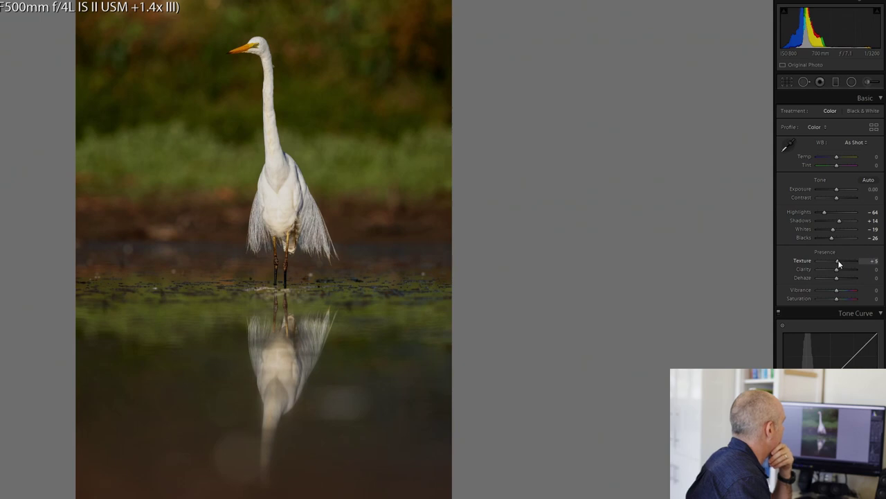
{"action": "left_click", "coordinate": [874, 261]}
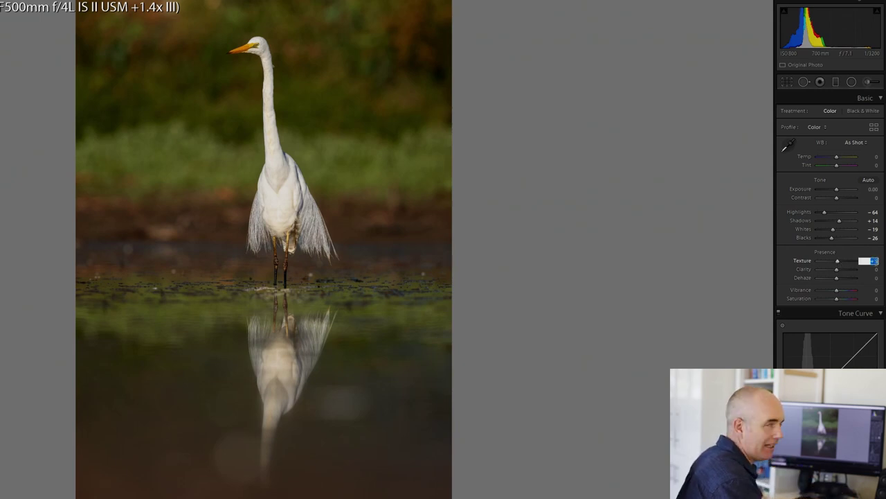
{"action": "type", "text": "10"}
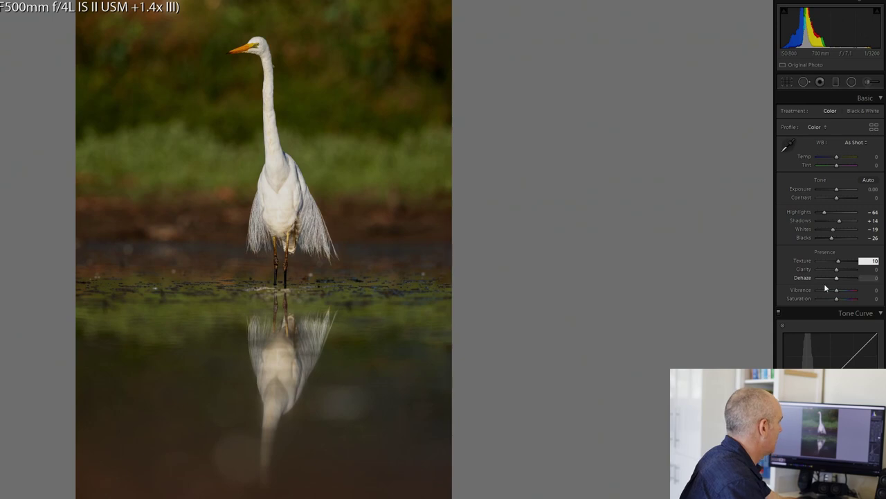
{"action": "key", "text": "Return"}
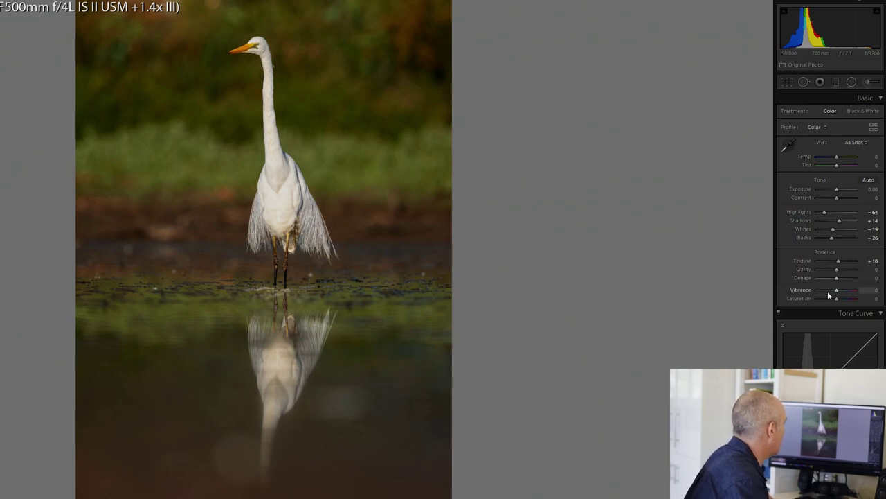
Set Vibrance and Saturation to +7 each, checking the egret's breast at 1:1.
{"action": "left_click_drag", "start_coordinate": [837, 290], "coordinate": [841, 290]}
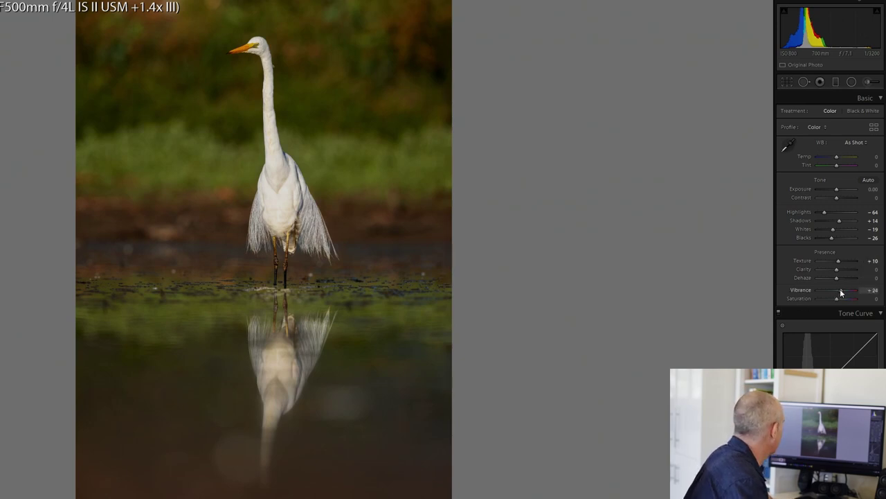
{"action": "left_click", "coordinate": [873, 290]}
{"action": "type", "text": "7"}
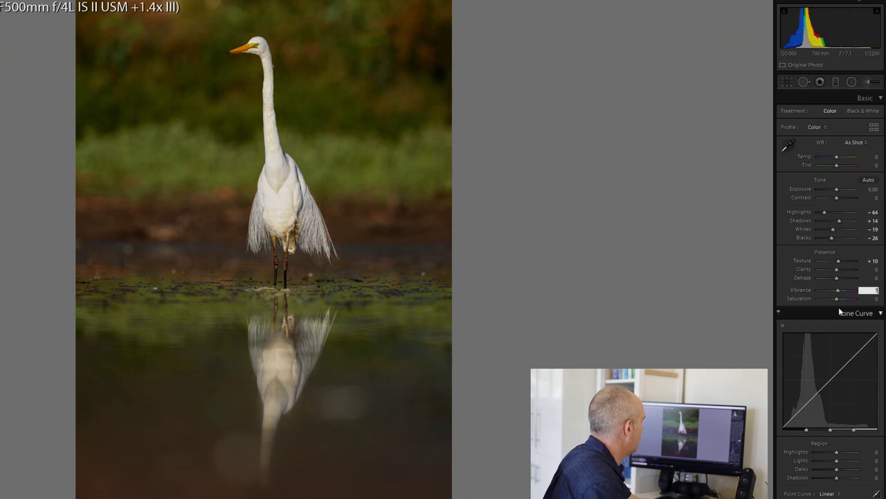
{"action": "left_click", "coordinate": [869, 300]}
{"action": "type", "text": "7"}
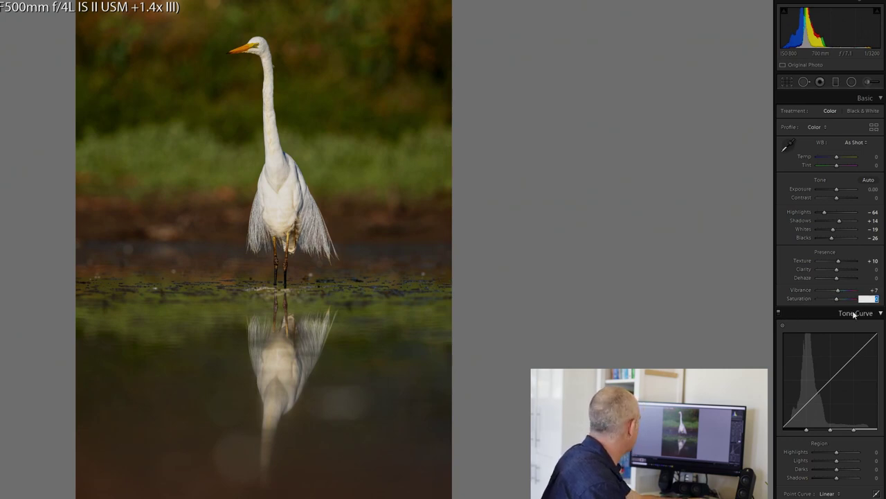
{"action": "key", "text": "Return"}
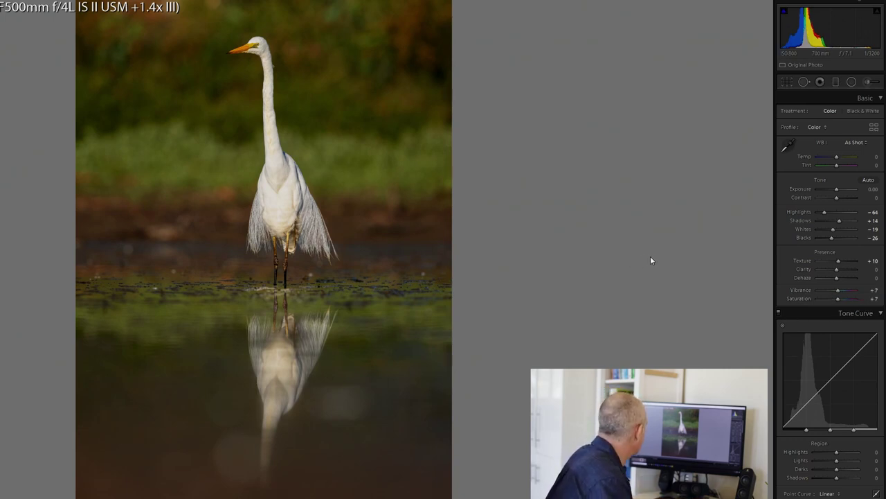
{"action": "left_click", "coordinate": [298, 181]}
{"action": "left_click_drag", "start_coordinate": [158, 176], "coordinate": [169, 303]}
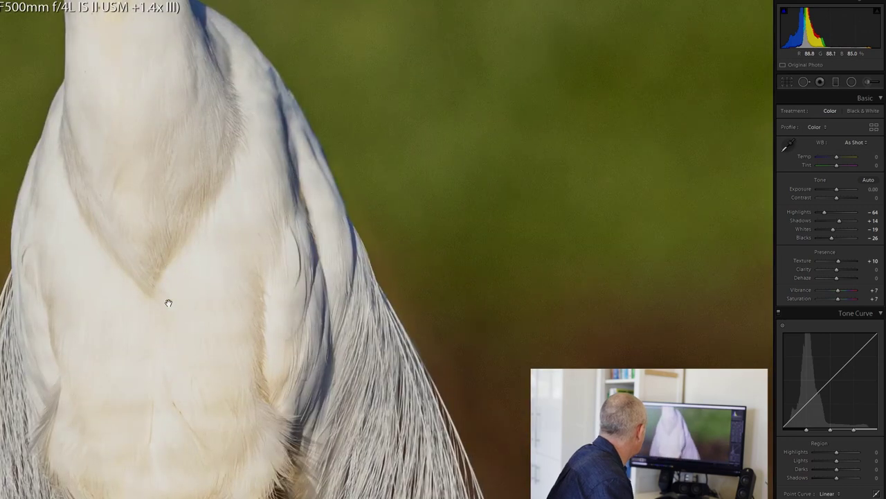
{"action": "left_click", "coordinate": [177, 205]}
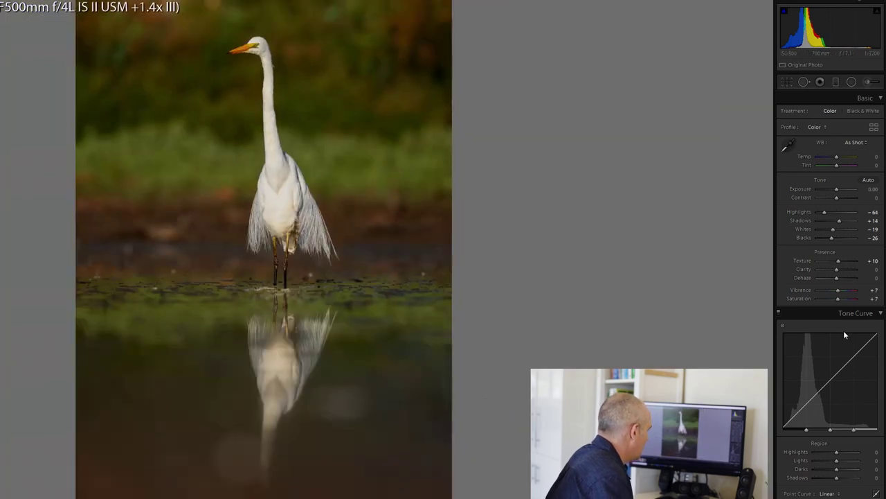
Enable Remove Chromatic Aberration and Enable Profile Corrections in Lens Corrections.
{"action": "scroll", "coordinate": [855, 339], "scroll_direction": "down", "scroll_amount": 15}
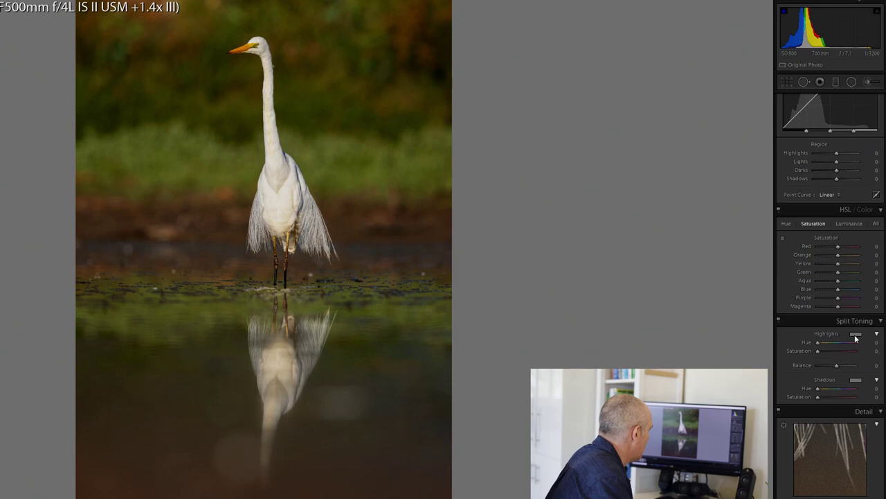
{"action": "scroll", "coordinate": [854, 336], "scroll_direction": "down", "scroll_amount": 5}
{"action": "scroll", "coordinate": [840, 335], "scroll_direction": "down", "scroll_amount": 5}
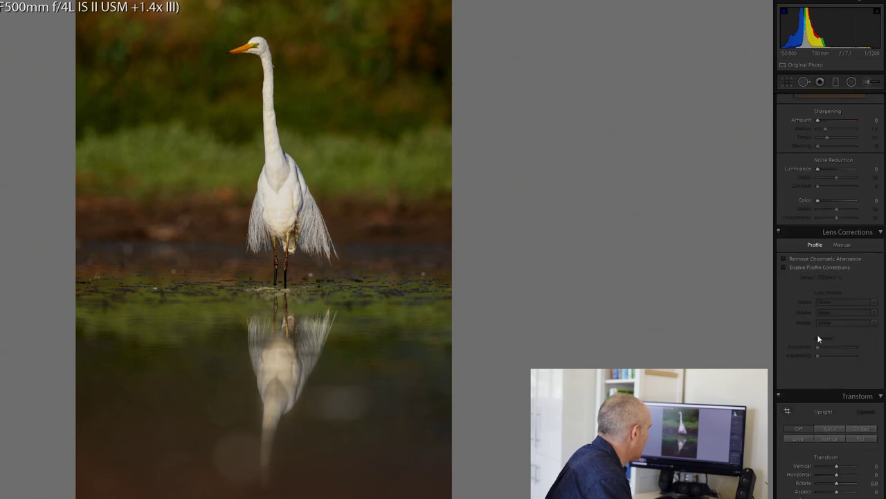
{"action": "left_click", "coordinate": [811, 259]}
{"action": "left_click", "coordinate": [808, 268]}
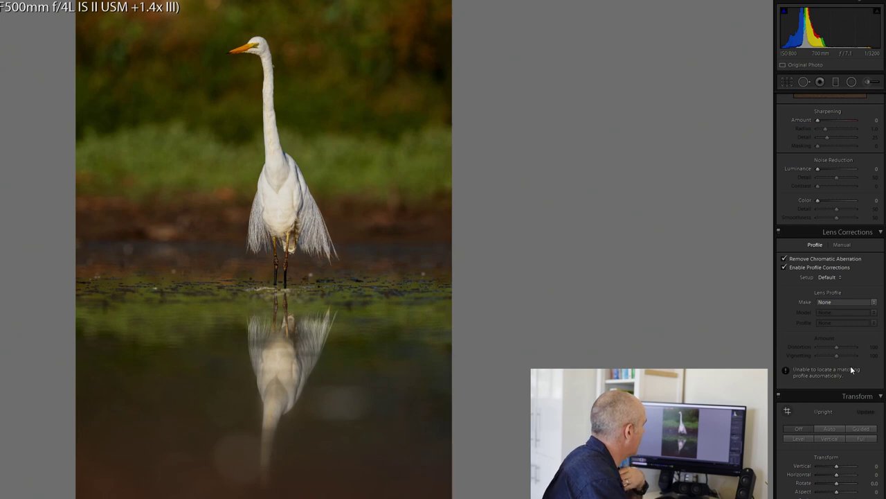
Add a post-crop vignette with Amount -29 to darken the panorama's edges.
{"action": "scroll", "coordinate": [852, 370], "scroll_direction": "down", "scroll_amount": 5}
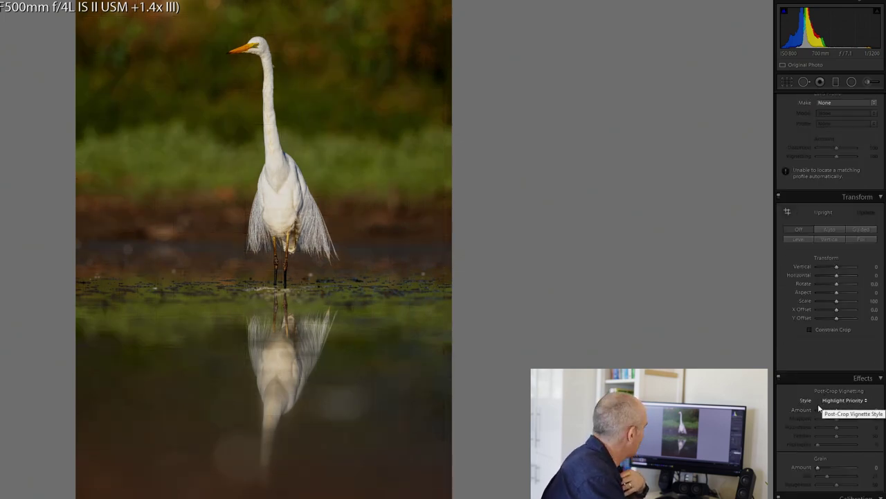
{"action": "left_click", "coordinate": [831, 410]}
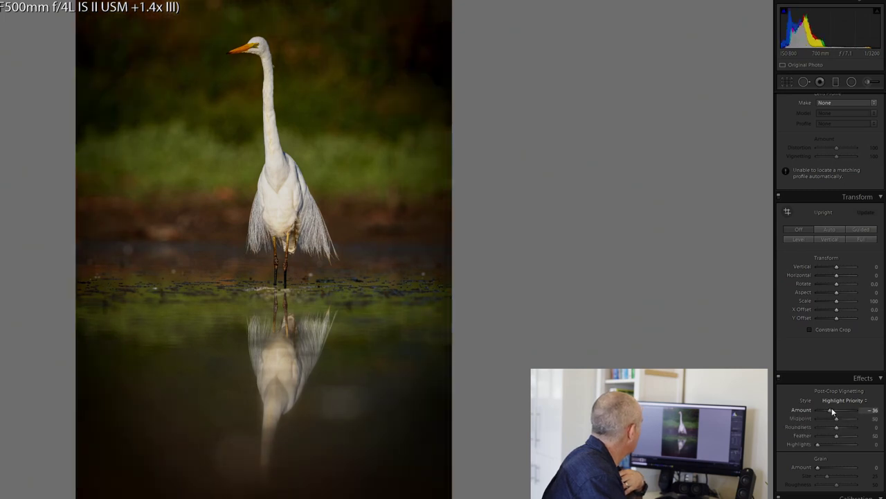
{"action": "left_click_drag", "start_coordinate": [833, 411], "coordinate": [835, 412]}
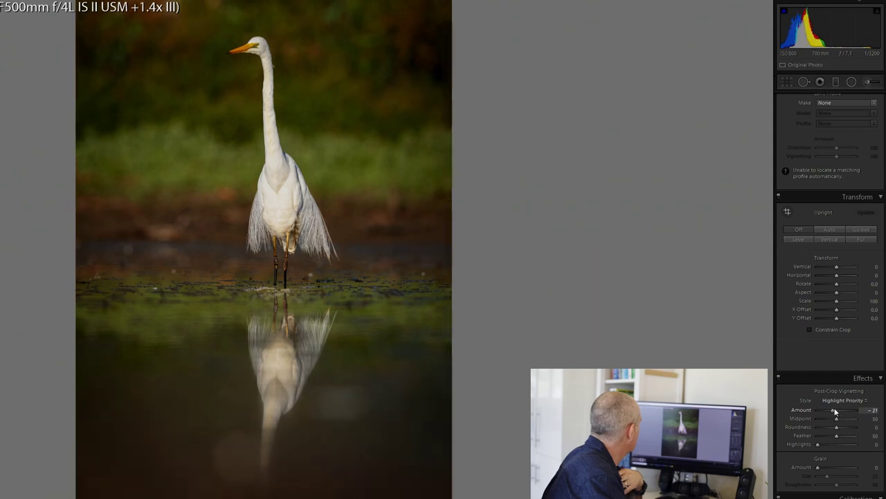
{"action": "left_click_drag", "start_coordinate": [835, 411], "coordinate": [834, 412]}
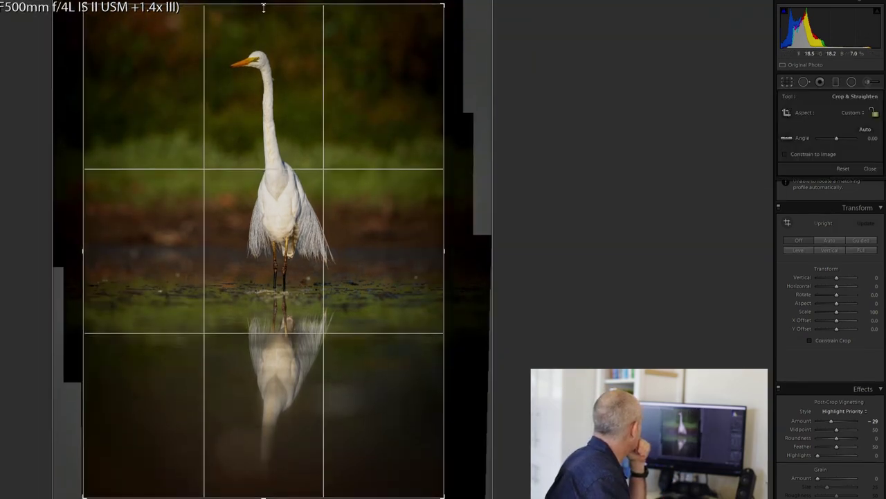
Leave the crop overlay without changing the frame.
{"action": "key", "text": "r"}
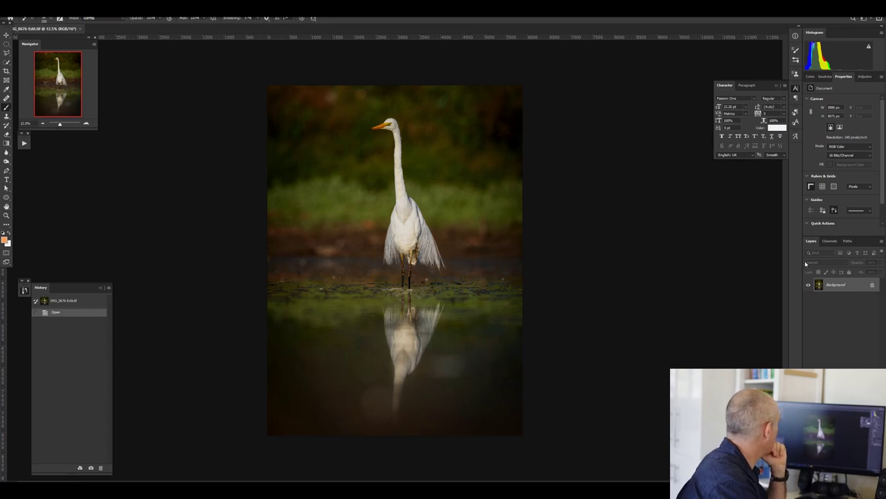
Duplicate the Background layer into Layer 1 and zoom in on the egret's legs.
{"action": "key", "text": "ctrl+j"}
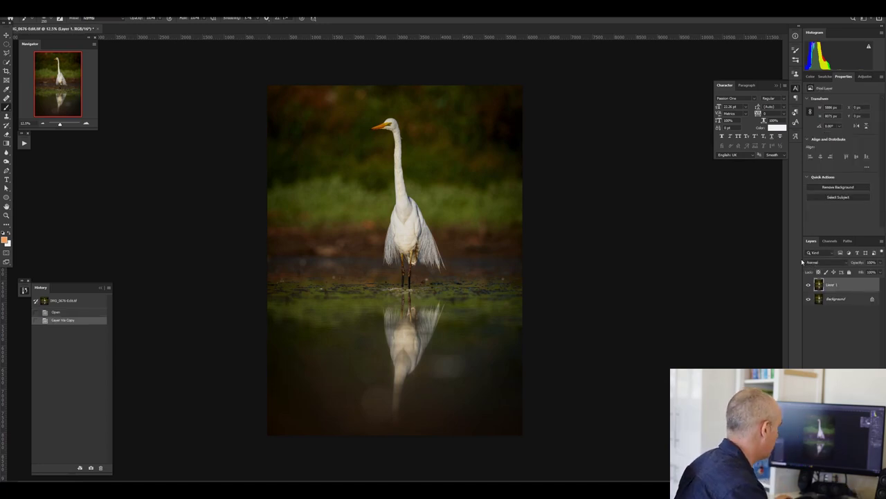
{"action": "key", "text": "ctrl+plus"}
{"action": "key", "text": "ctrl+plus"}
{"action": "key", "text": "ctrl+plus"}
{"action": "key", "text": "ctrl+plus"}
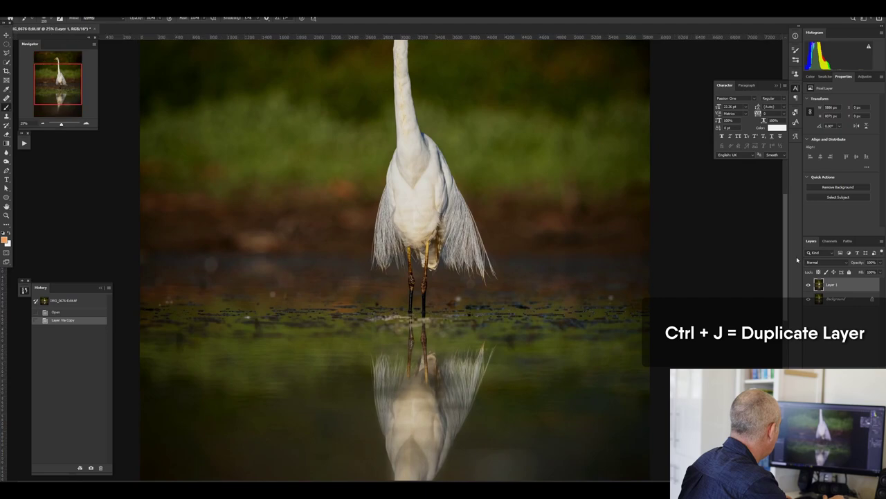
{"action": "key", "text": "ctrl+plus"}
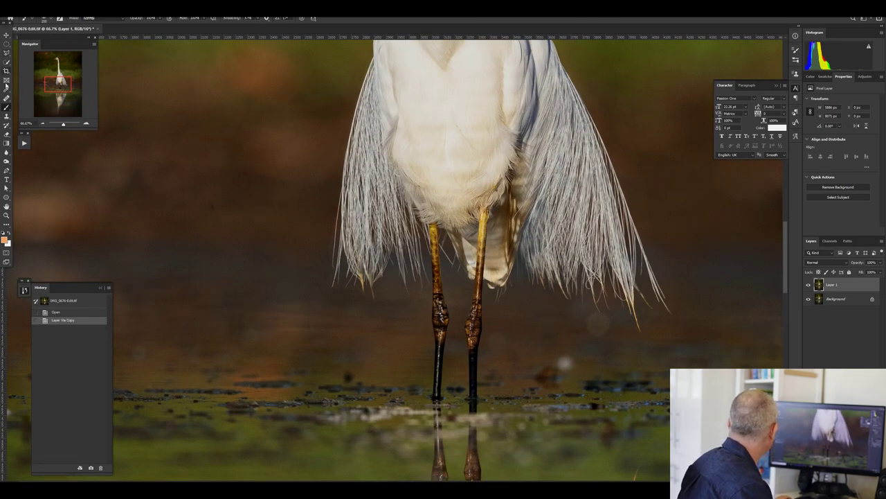
{"action": "left_click", "coordinate": [6, 97]}
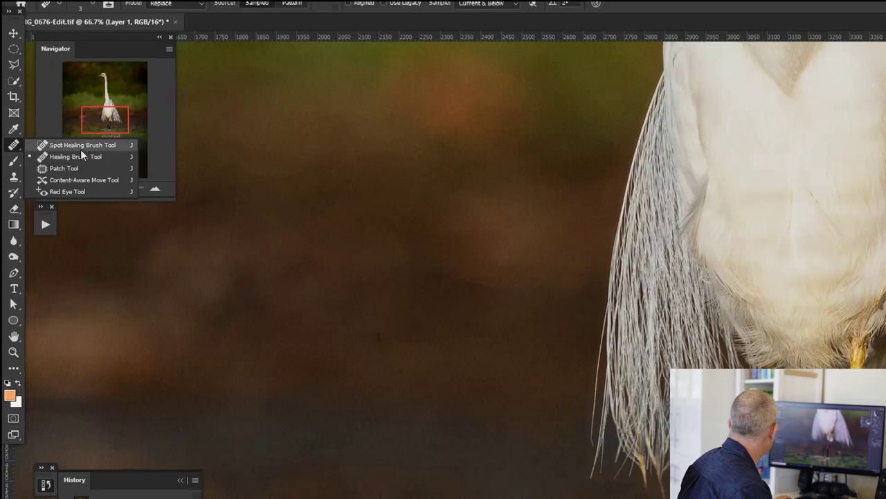
{"action": "left_click", "coordinate": [12, 72]}
Switch to the Polygonal Lasso and outline the distracting spots in the water, including the lower-right one.
{"action": "left_click", "coordinate": [12, 70]}
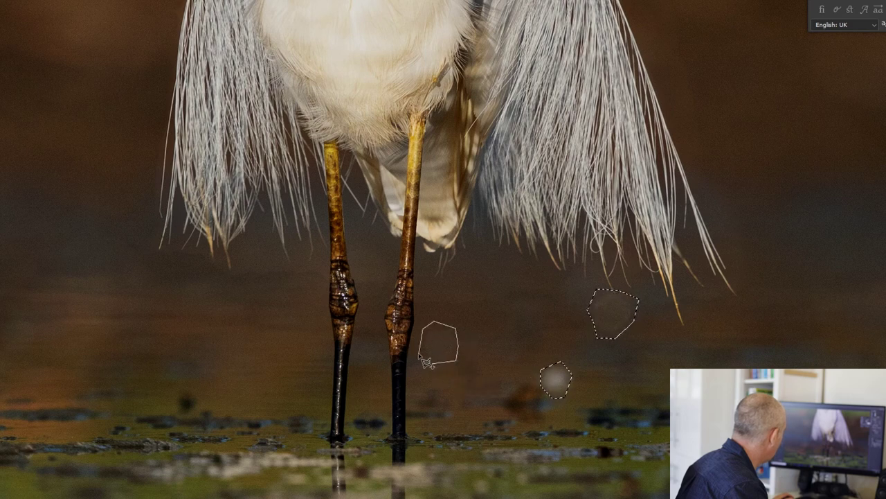
{"action": "left_click", "coordinate": [432, 363]}
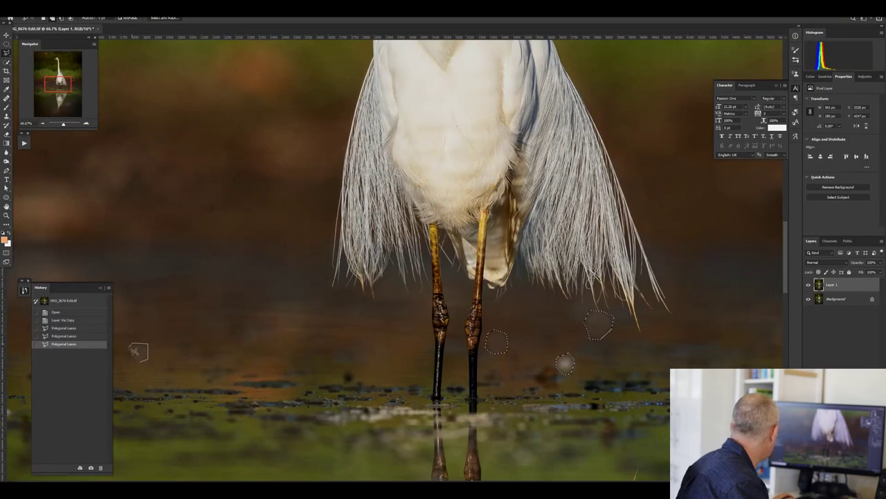
{"action": "left_click", "coordinate": [142, 365]}
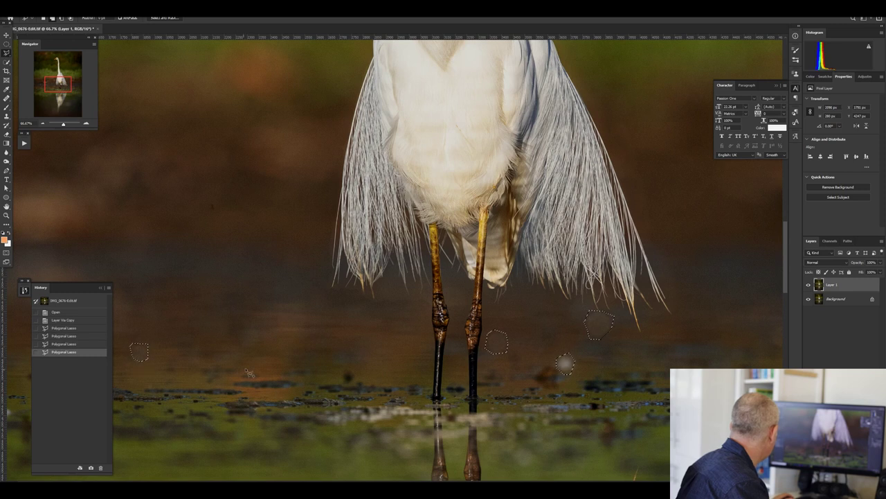
{"action": "left_click_drag", "start_coordinate": [57, 86], "coordinate": [69, 90]}
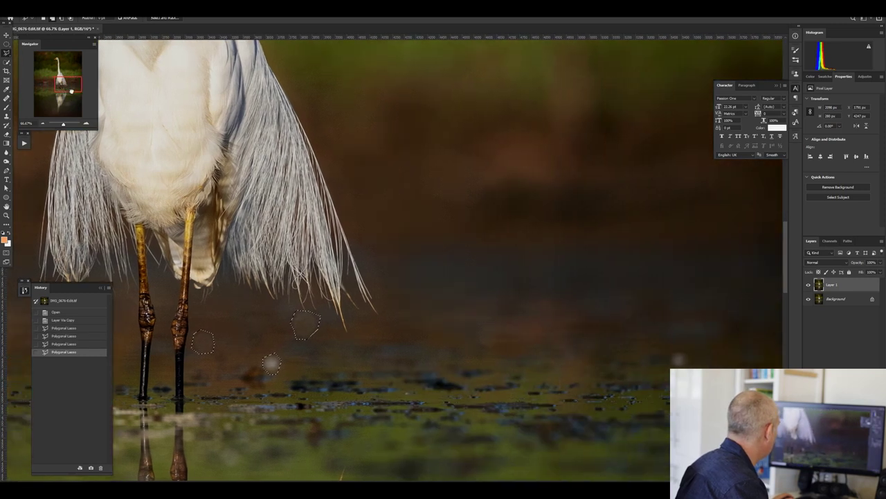
{"action": "left_click", "coordinate": [675, 350]}
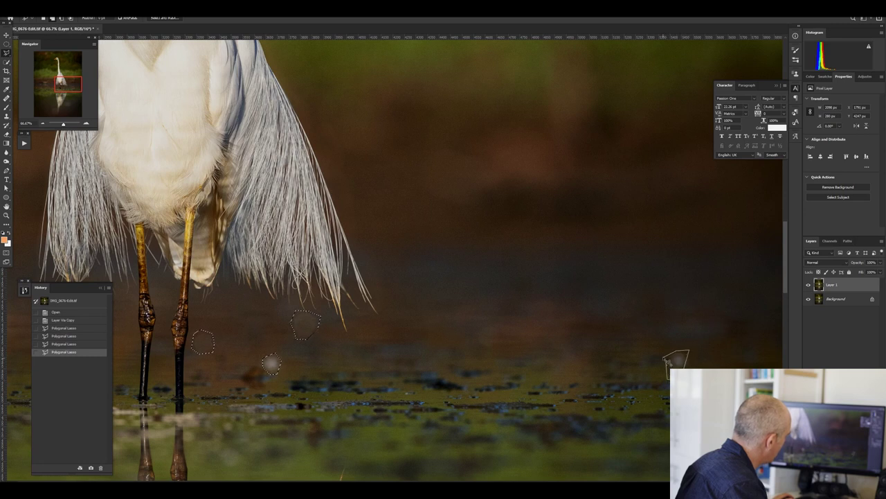
{"action": "left_click", "coordinate": [666, 362]}
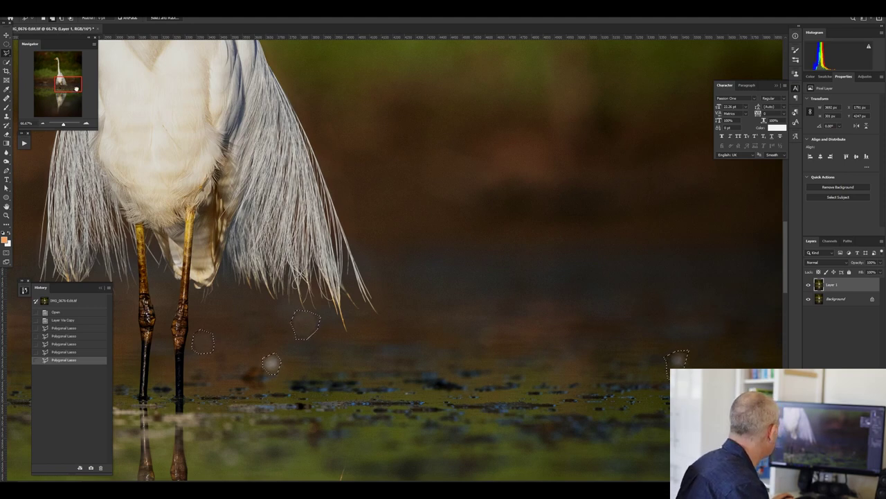
Add the large blurry patch in the water's reflection to the selection.
{"action": "left_click_drag", "start_coordinate": [77, 92], "coordinate": [77, 108]}
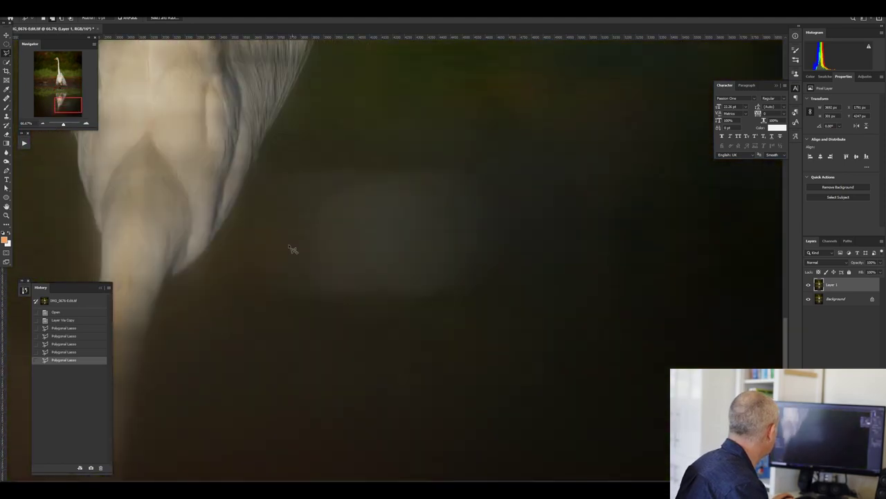
{"action": "left_click", "coordinate": [219, 263]}
{"action": "left_click", "coordinate": [287, 152]}
{"action": "left_click", "coordinate": [465, 151]}
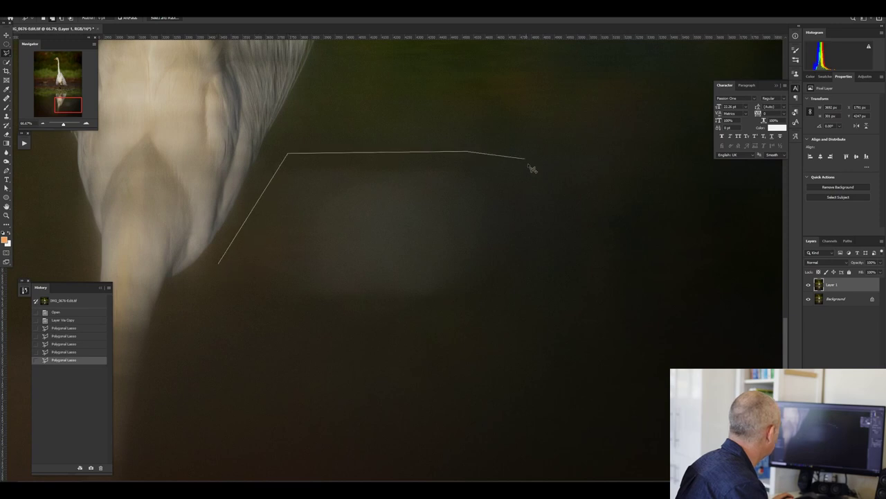
{"action": "left_click", "coordinate": [532, 170]}
{"action": "left_click", "coordinate": [550, 274]}
{"action": "left_click", "coordinate": [494, 334]}
{"action": "left_click", "coordinate": [342, 346]}
{"action": "left_click", "coordinate": [269, 317]}
{"action": "left_click", "coordinate": [247, 284]}
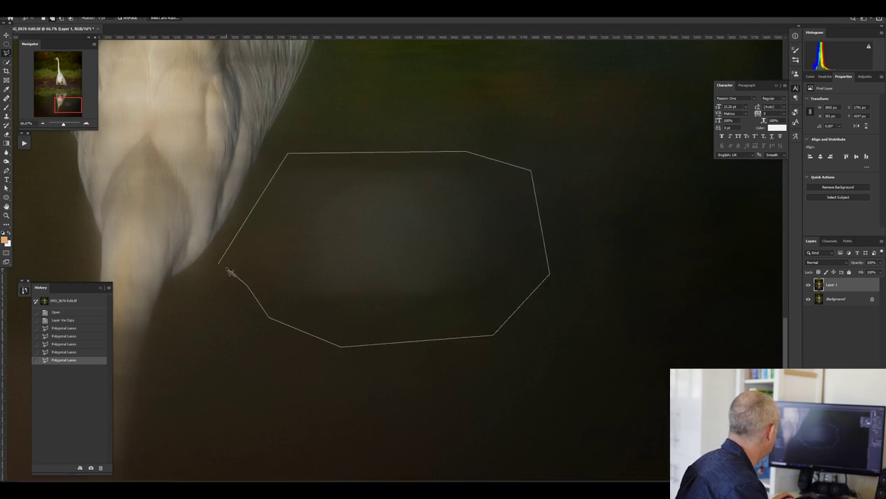
{"action": "left_click", "coordinate": [219, 265]}
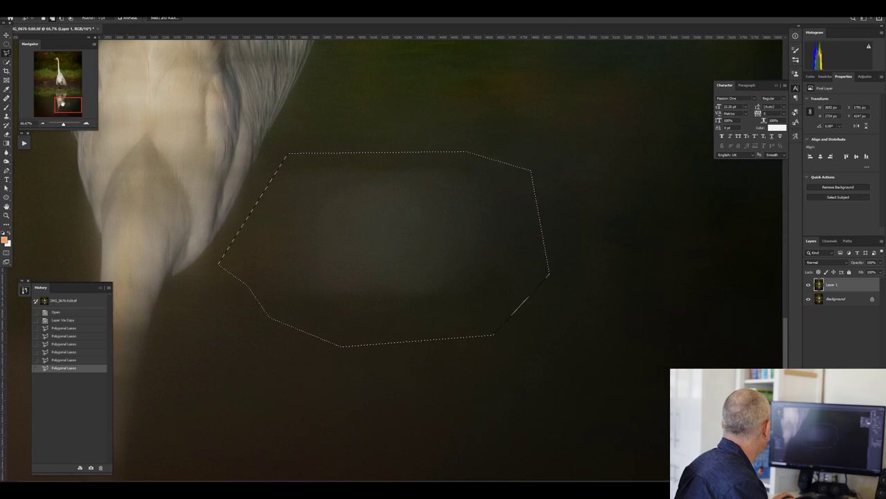
Add a patch beside the egret's legs and a blob in the upper background to the selection.
{"action": "scroll", "coordinate": [291, 265], "scroll_direction": "left", "scroll_amount": 5}
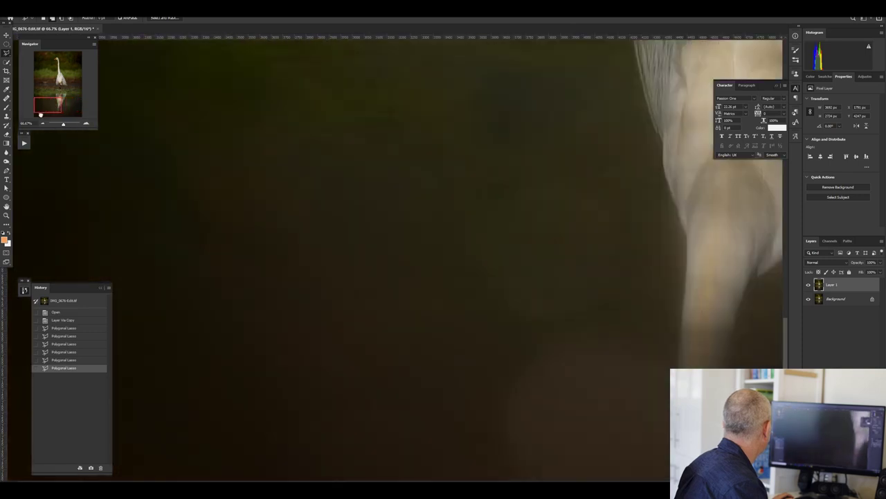
{"action": "left_click", "coordinate": [506, 322]}
{"action": "left_click", "coordinate": [590, 313]}
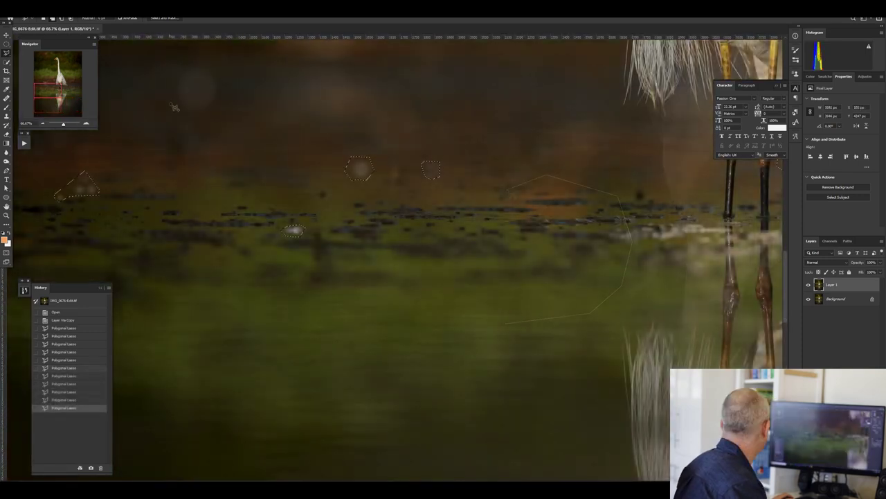
{"action": "left_click", "coordinate": [176, 99]}
{"action": "left_click", "coordinate": [176, 63]}
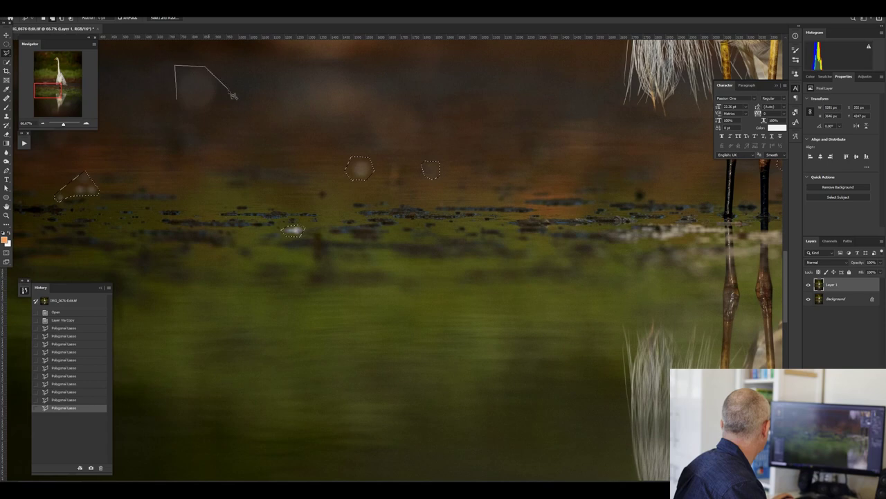
{"action": "left_click", "coordinate": [179, 104]}
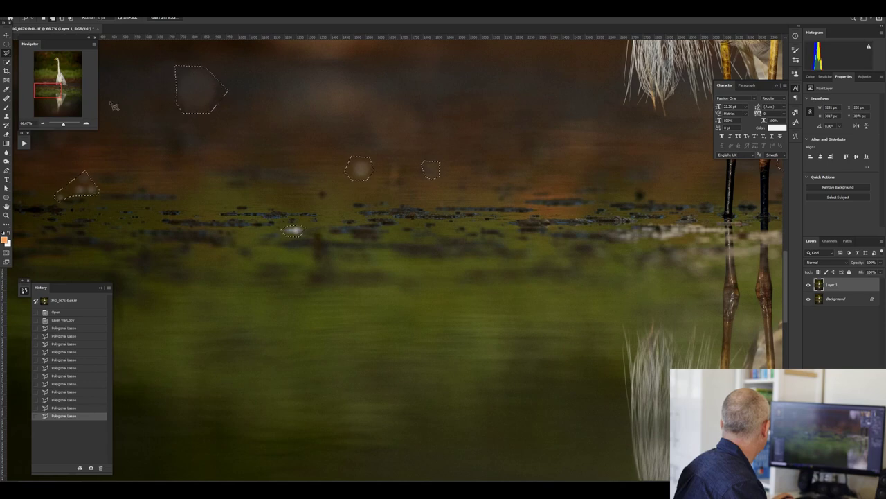
{"action": "scroll", "coordinate": [180, 104], "scroll_direction": "up", "scroll_amount": 5}
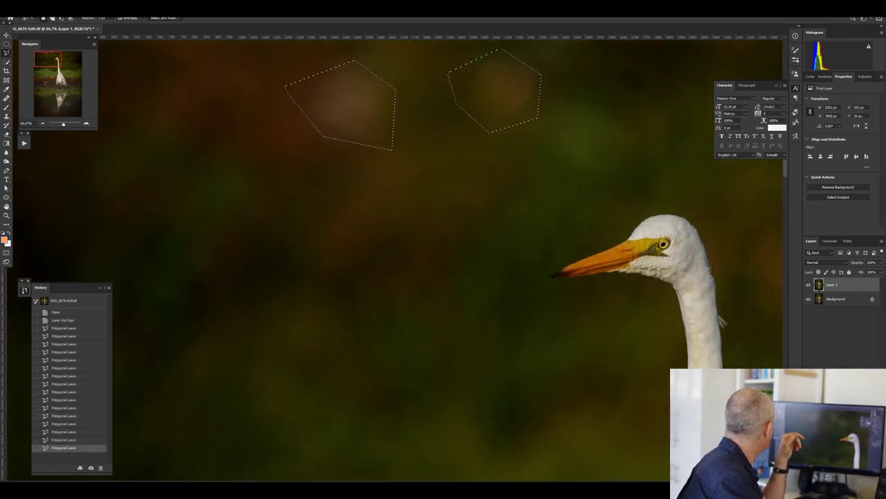
Fill the selection with Content-Aware using Color Adaptation, then zoom out to the whole image.
{"action": "left_click", "coordinate": [27, 10]}
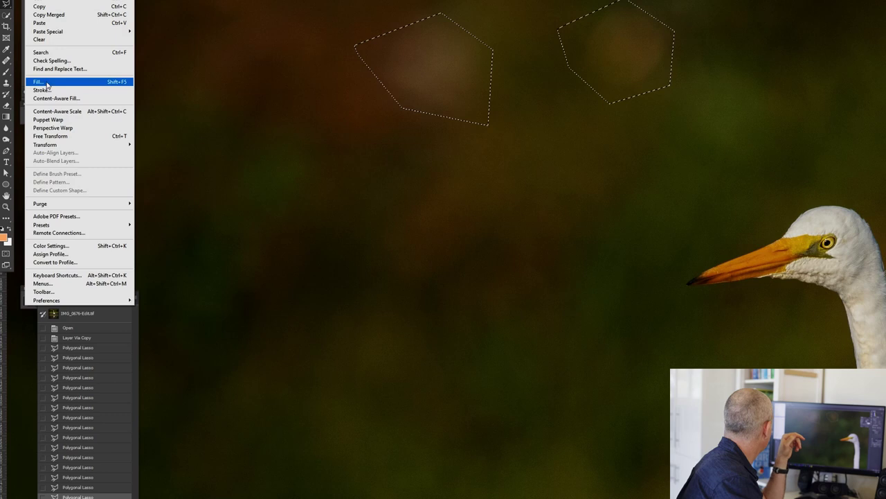
{"action": "left_click", "coordinate": [46, 84]}
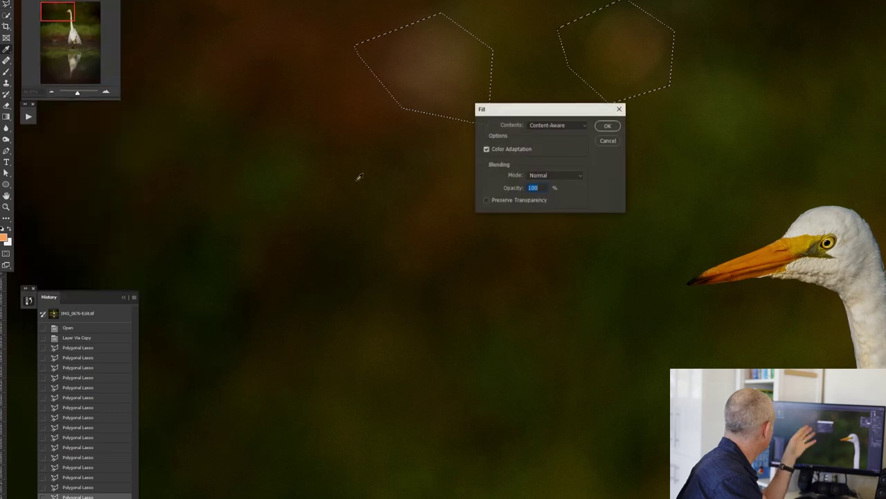
{"action": "left_click", "coordinate": [608, 127]}
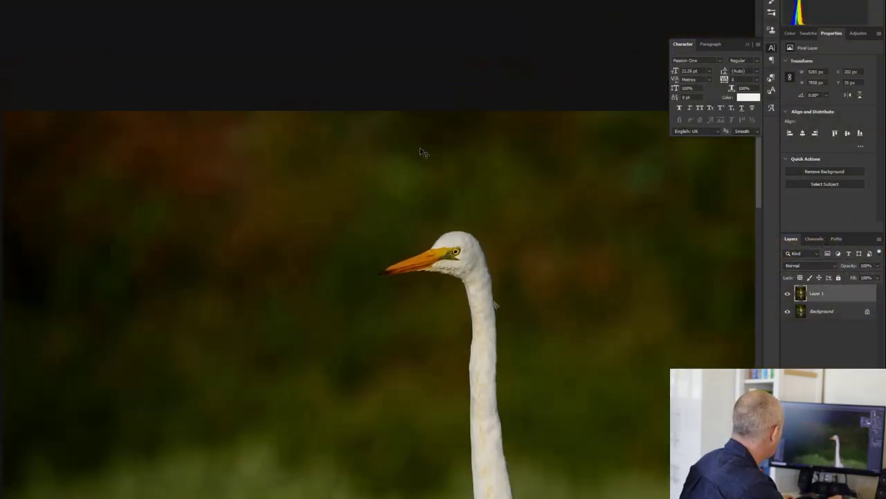
{"action": "key", "text": "ctrl+minus"}
{"action": "key", "text": "ctrl+minus"}
{"action": "key", "text": "ctrl+minus"}
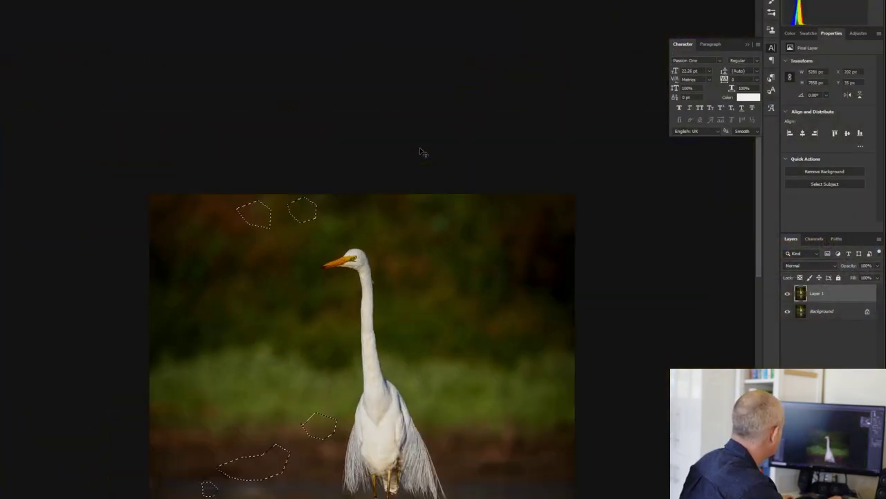
Deselect the blobs, toggle Layer 1 on and off to compare, then lasso another mud-bank spot.
{"action": "key", "text": "ctrl+plus"}
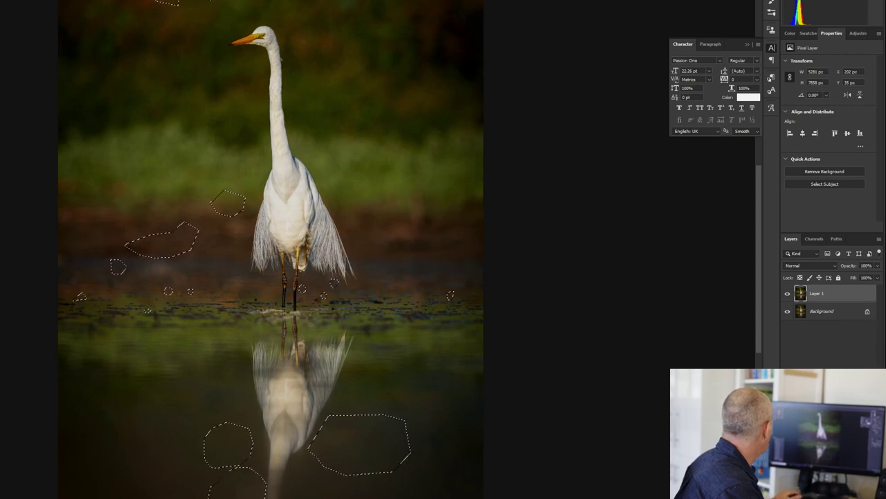
{"action": "key", "text": "ctrl+d"}
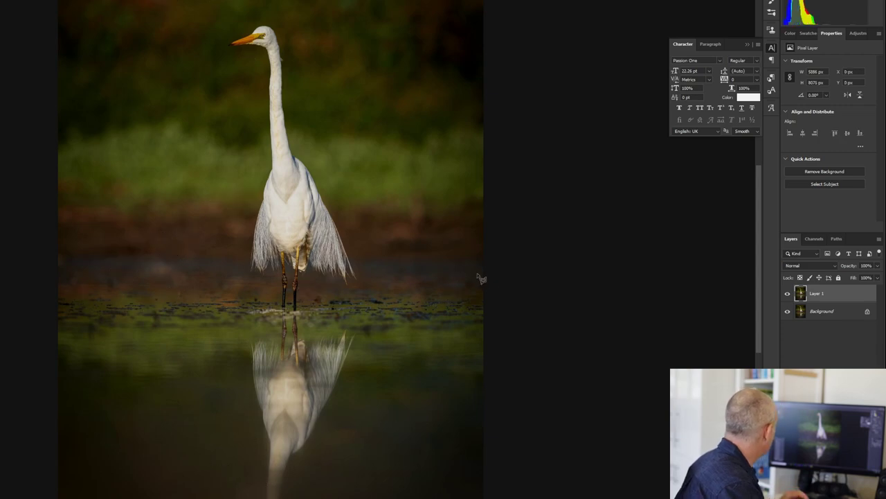
{"action": "left_click", "coordinate": [787, 293]}
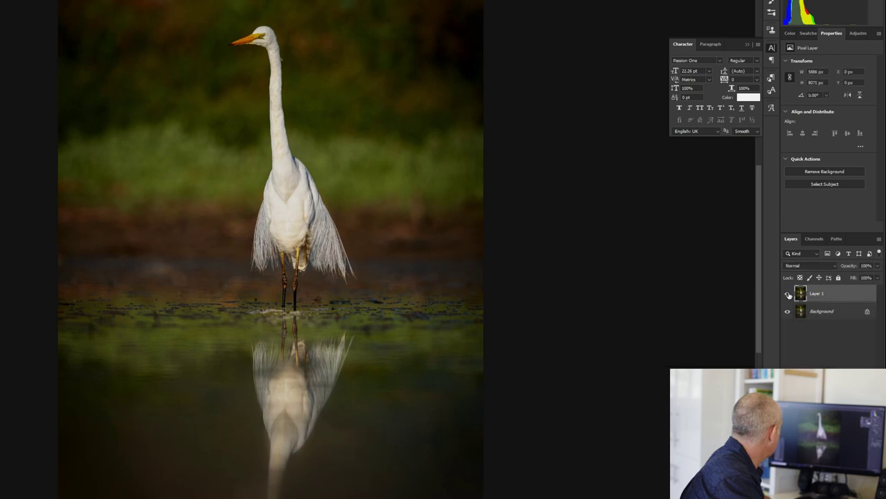
{"action": "left_click", "coordinate": [787, 294]}
{"action": "left_click", "coordinate": [788, 293]}
{"action": "left_click", "coordinate": [788, 294]}
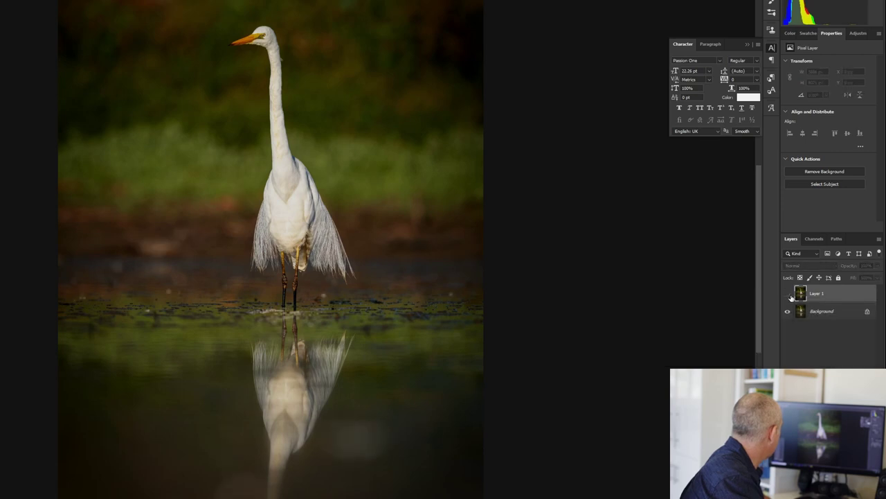
{"action": "left_click", "coordinate": [788, 293]}
{"action": "left_click", "coordinate": [790, 296]}
{"action": "left_click", "coordinate": [790, 295]}
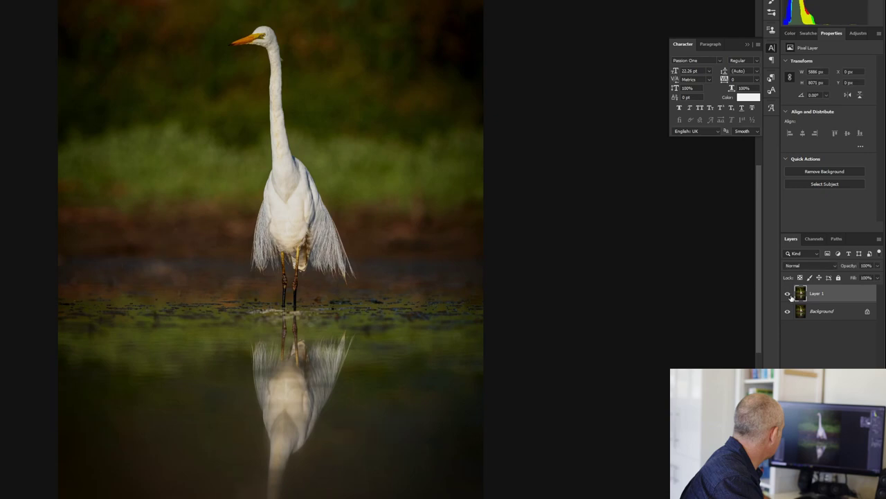
{"action": "left_click", "coordinate": [791, 295]}
{"action": "left_click", "coordinate": [790, 295]}
{"action": "left_click", "coordinate": [790, 295]}
{"action": "left_click", "coordinate": [790, 295]}
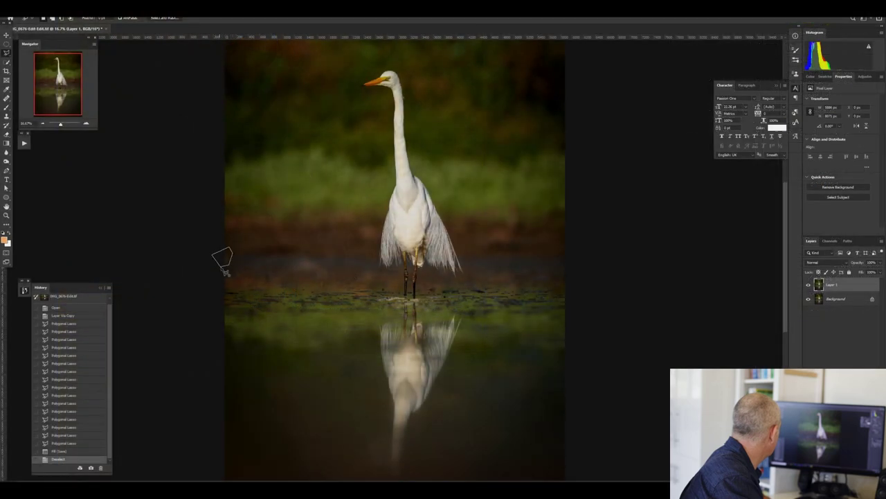
{"action": "double_click", "coordinate": [225, 268]}
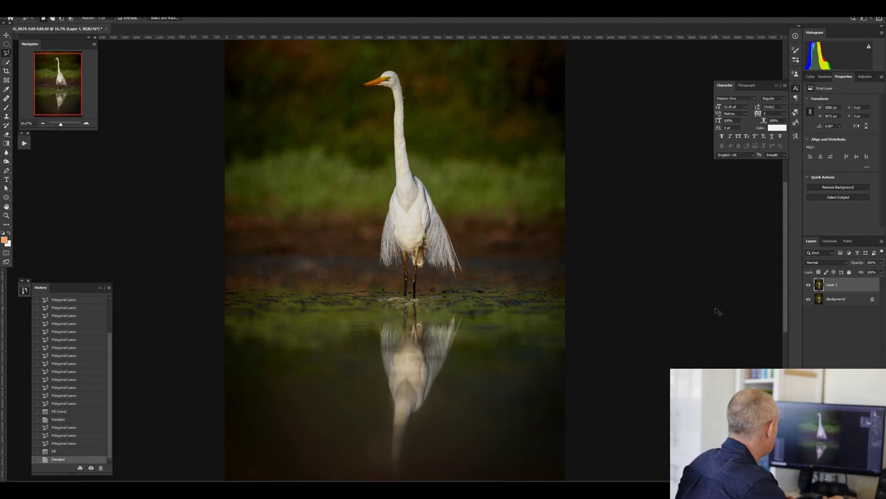
Zoom in on the egret's legs and pan down to its blurred reflection.
{"action": "key", "text": "ctrl+plus"}
{"action": "key", "text": "ctrl+plus"}
{"action": "key", "text": "ctrl+plus"}
{"action": "key", "text": "ctrl+plus"}
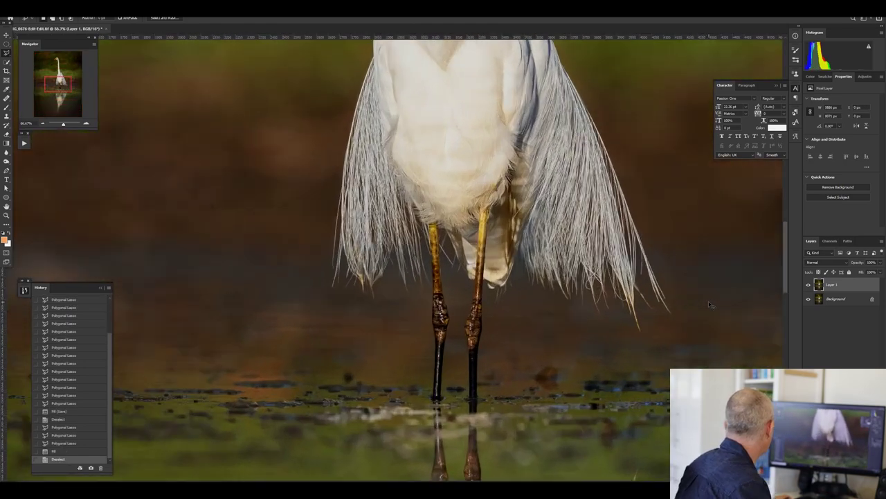
{"action": "left_click_drag", "start_coordinate": [58, 85], "coordinate": [47, 91]}
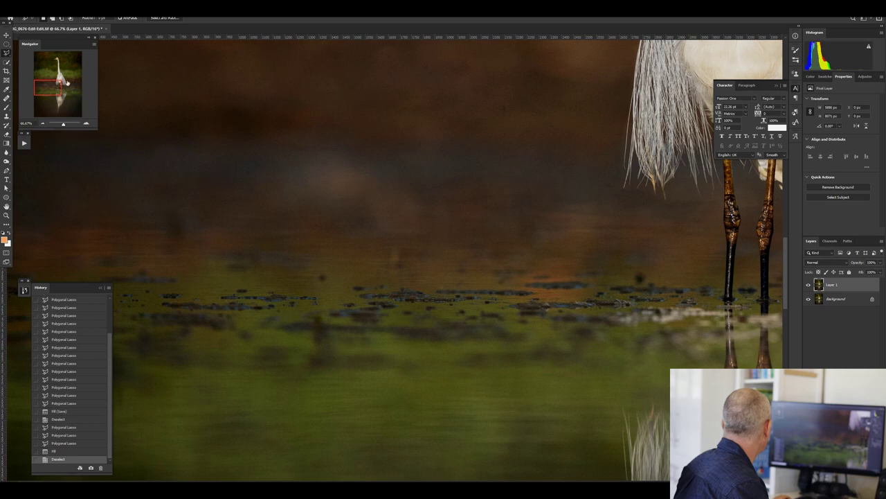
{"action": "left_click_drag", "start_coordinate": [52, 88], "coordinate": [60, 123]}
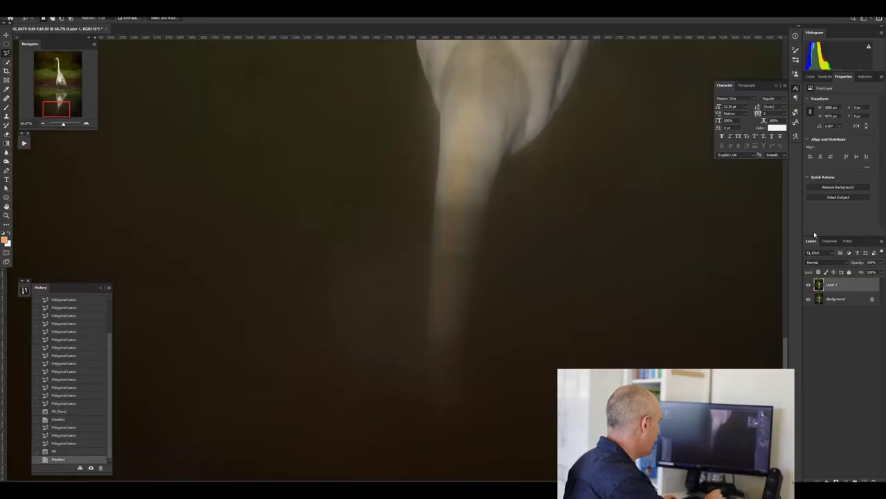
Duplicate Layer 1 and move the copy down and right over the reflection.
{"action": "key", "text": "ctrl+j"}
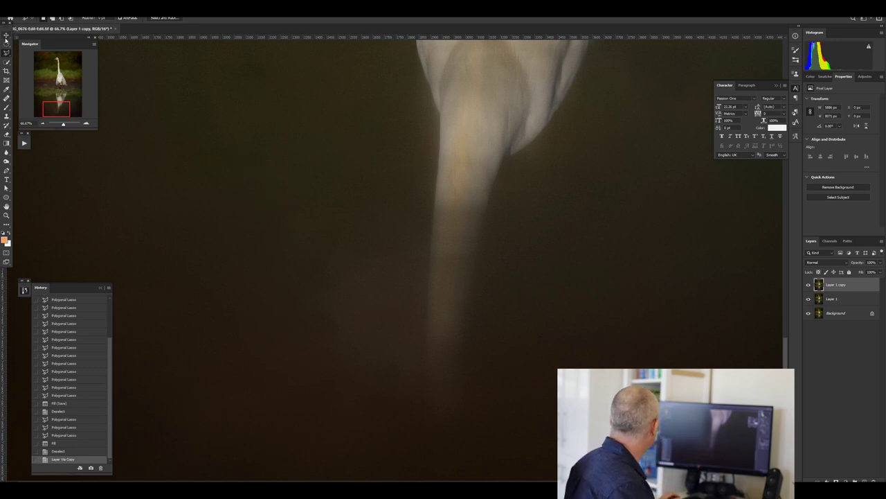
{"action": "key", "text": "v"}
{"action": "left_click_drag", "start_coordinate": [259, 197], "coordinate": [333, 302]}
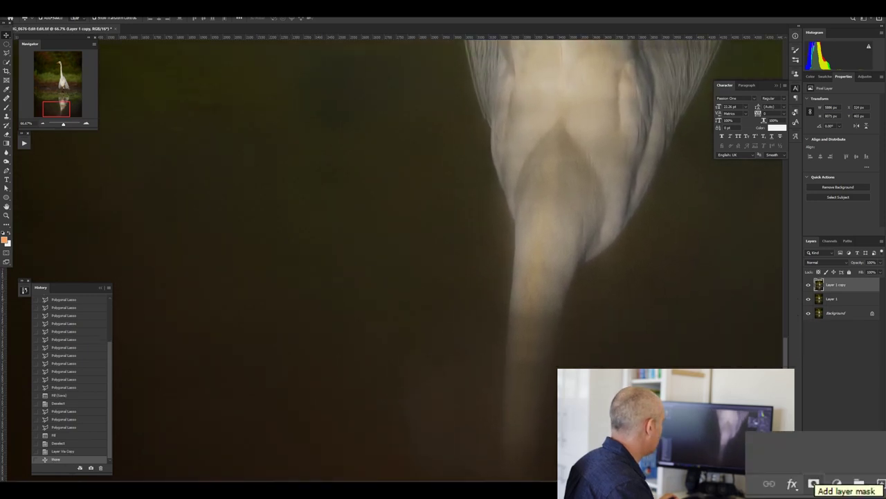
Give Layer 1 copy an inverted mask and set the brush to 15% opacity.
{"action": "left_click", "coordinate": [834, 475]}
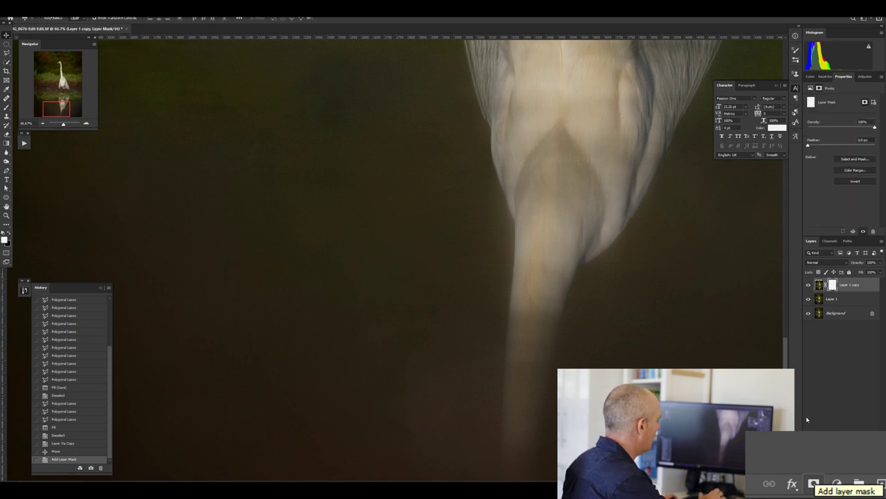
{"action": "key", "text": "ctrl+i"}
{"action": "key", "text": "b"}
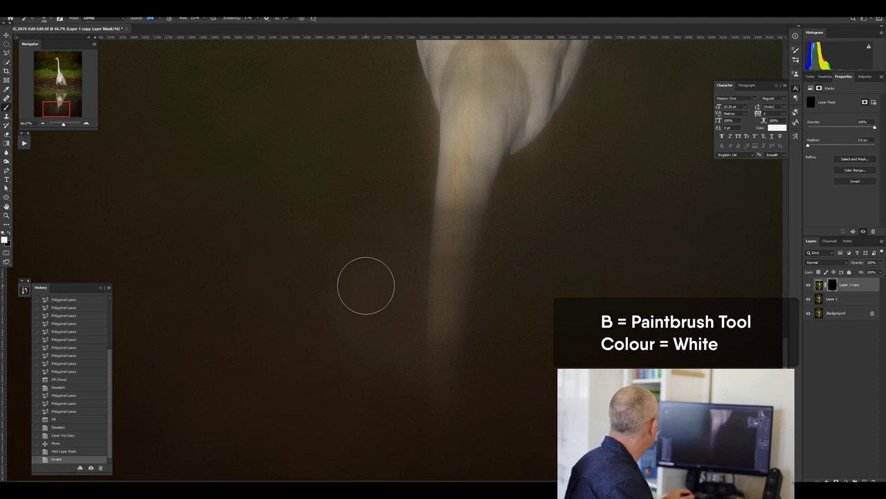
{"action": "key", "text": "1"}
{"action": "key", "text": "5"}
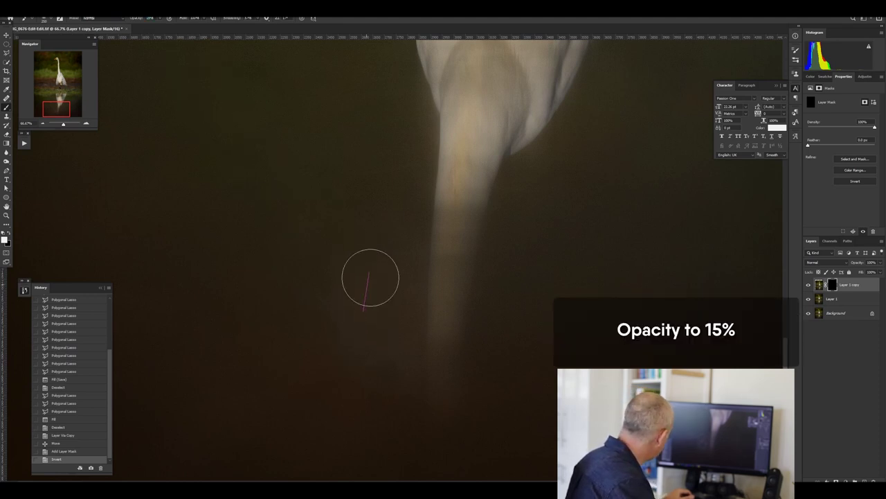
Paint soft strokes on the mask to faintly reveal the copy around the reflected leg.
{"action": "mouse_move", "coordinate": [360, 291]}
{"action": "left_mouse_down"}
{"action": "mouse_move", "coordinate": [378, 332]}
{"action": "mouse_move", "coordinate": [384, 242]}
{"action": "mouse_move", "coordinate": [387, 288]}
{"action": "mouse_move", "coordinate": [400, 256]}
{"action": "mouse_move", "coordinate": [344, 256]}
{"action": "mouse_move", "coordinate": [365, 316]}
{"action": "mouse_move", "coordinate": [344, 270]}
{"action": "mouse_move", "coordinate": [355, 280]}
{"action": "left_mouse_up"}
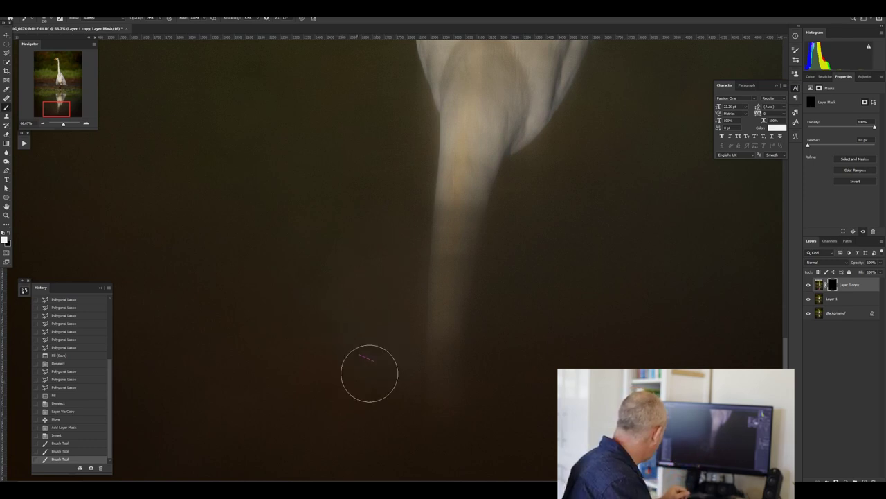
{"action": "mouse_move", "coordinate": [392, 362]}
{"action": "left_mouse_down"}
{"action": "mouse_move", "coordinate": [403, 224]}
{"action": "mouse_move", "coordinate": [333, 275]}
{"action": "mouse_move", "coordinate": [355, 343]}
{"action": "mouse_move", "coordinate": [370, 367]}
{"action": "mouse_move", "coordinate": [394, 352]}
{"action": "mouse_move", "coordinate": [391, 377]}
{"action": "mouse_move", "coordinate": [400, 279]}
{"action": "mouse_move", "coordinate": [372, 354]}
{"action": "mouse_move", "coordinate": [352, 345]}
{"action": "mouse_move", "coordinate": [343, 236]}
{"action": "mouse_move", "coordinate": [346, 307]}
{"action": "left_mouse_up"}
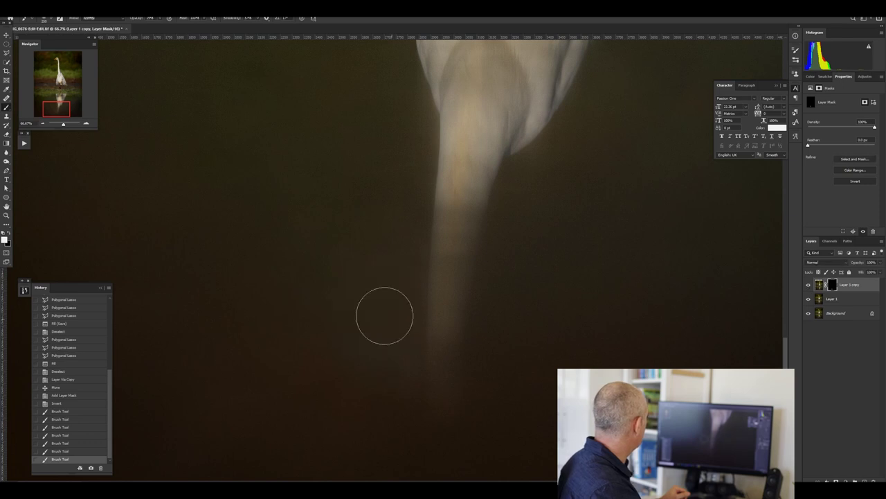
{"action": "left_click_drag", "start_coordinate": [384, 313], "coordinate": [368, 265]}
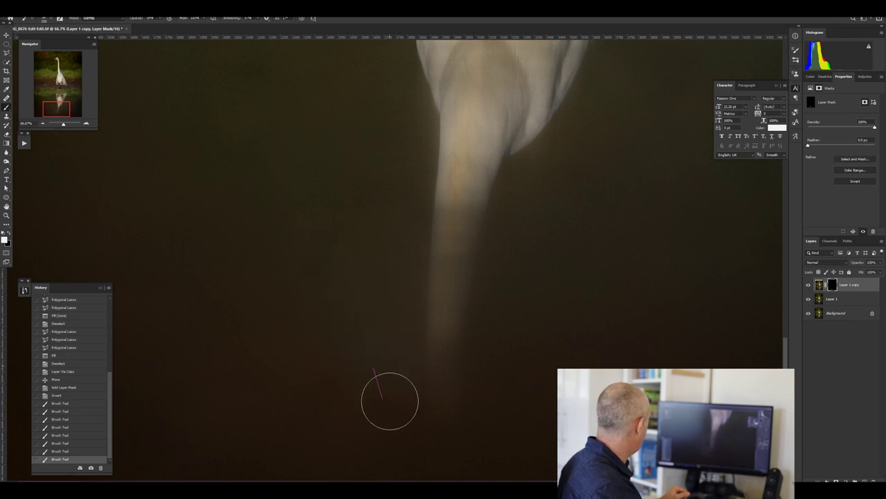
{"action": "mouse_move", "coordinate": [390, 402]}
{"action": "left_mouse_down"}
{"action": "mouse_move", "coordinate": [402, 238]}
{"action": "mouse_move", "coordinate": [373, 346]}
{"action": "mouse_move", "coordinate": [383, 279]}
{"action": "mouse_move", "coordinate": [347, 308]}
{"action": "mouse_move", "coordinate": [330, 284]}
{"action": "mouse_move", "coordinate": [301, 297]}
{"action": "mouse_move", "coordinate": [333, 296]}
{"action": "mouse_move", "coordinate": [394, 366]}
{"action": "mouse_move", "coordinate": [399, 357]}
{"action": "mouse_move", "coordinate": [394, 378]}
{"action": "mouse_move", "coordinate": [400, 224]}
{"action": "mouse_move", "coordinate": [883, 353]}
{"action": "left_mouse_up"}
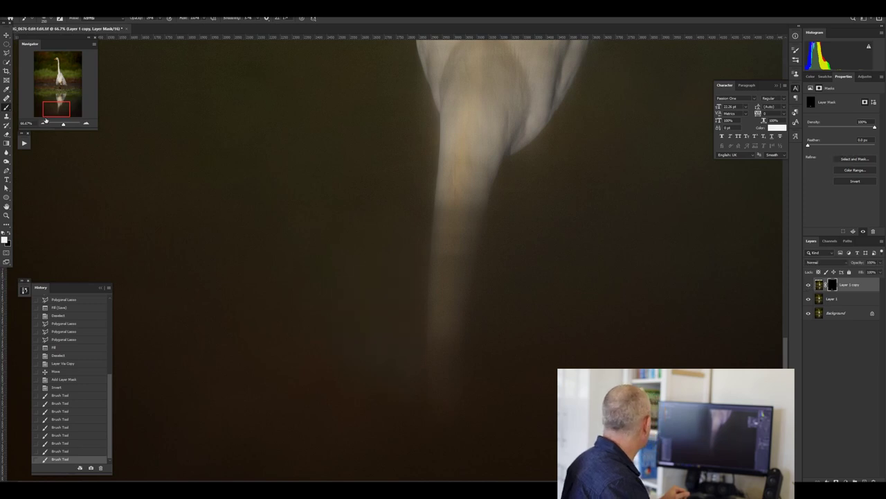
{"action": "mouse_move", "coordinate": [61, 107]}
{"action": "left_mouse_down"}
{"action": "mouse_move", "coordinate": [44, 72]}
{"action": "mouse_move", "coordinate": [41, 82]}
{"action": "left_mouse_up"}
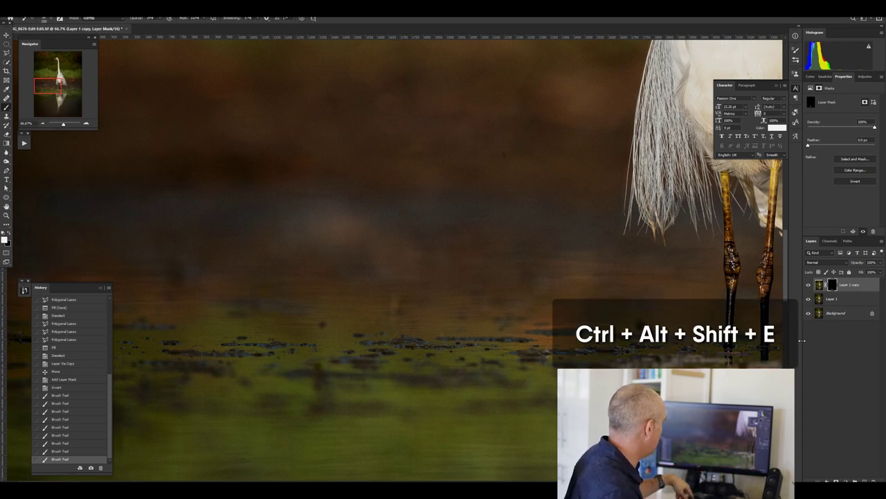
Stamp visible layers into Layer 2, shift it left and down, and add an inverted mask.
{"action": "key", "text": "ctrl+alt+shift+e"}
{"action": "key", "text": "v"}
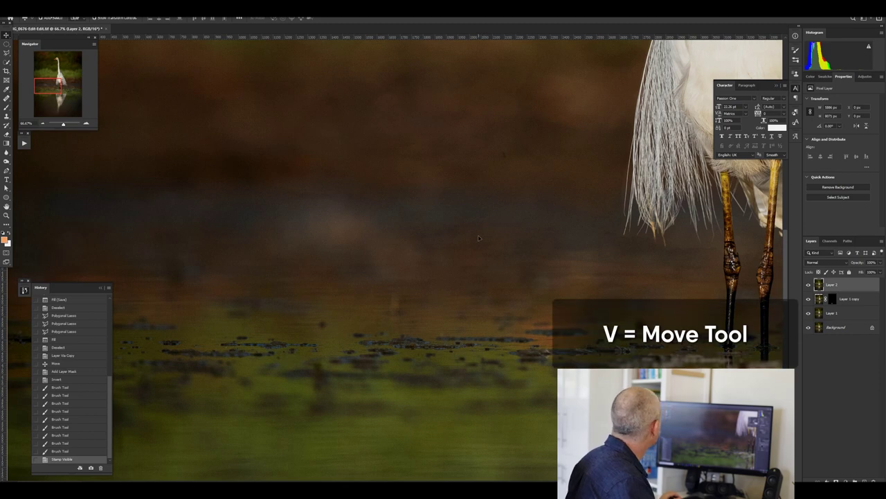
{"action": "left_click_drag", "start_coordinate": [478, 237], "coordinate": [324, 315]}
{"action": "left_click", "coordinate": [841, 481]}
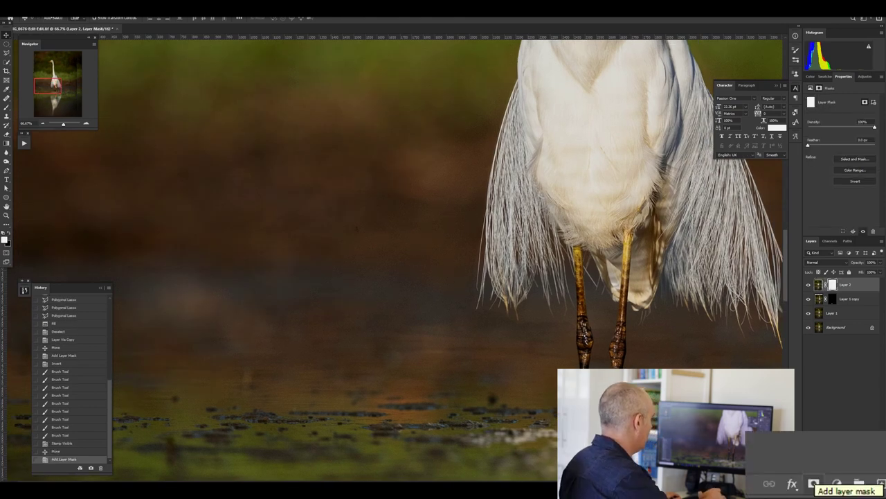
{"action": "key", "text": "ctrl+i"}
{"action": "key", "text": "b"}
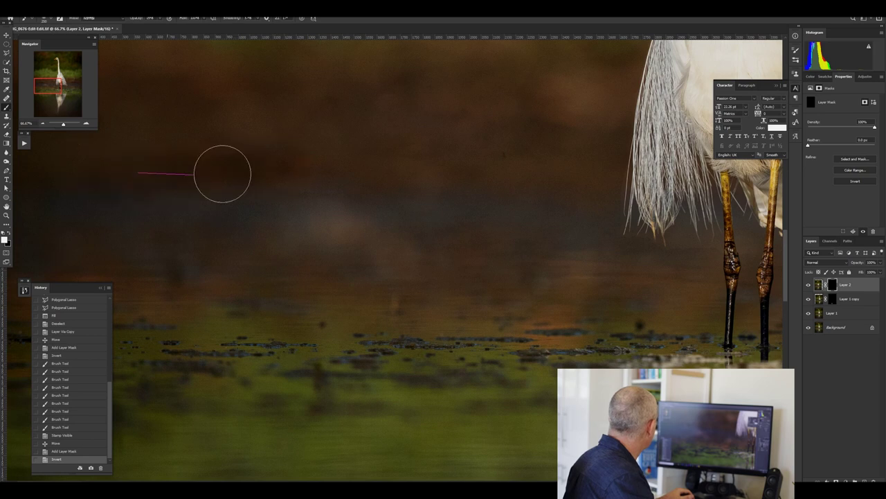
Brush white strokes on Layer 2's mask over the blotchy background blemishes.
{"action": "left_click", "coordinate": [229, 162], "text": "shift"}
{"action": "left_click", "coordinate": [170, 168], "text": "shift"}
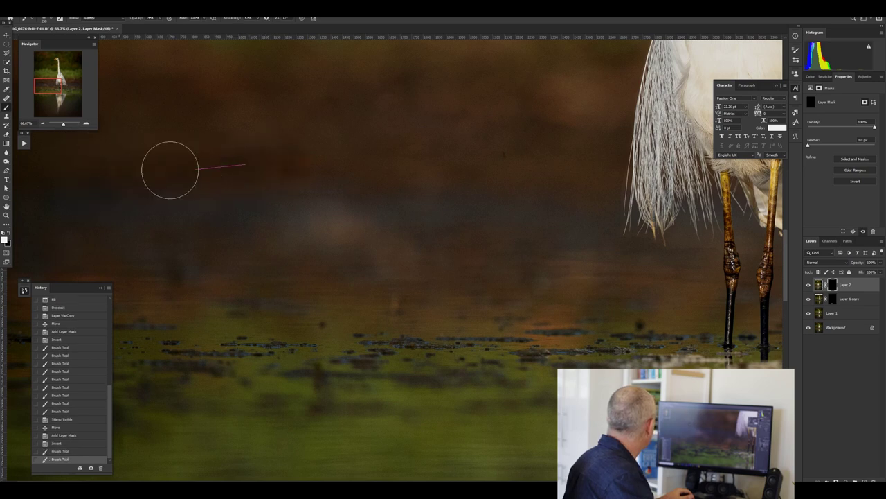
{"action": "left_click", "coordinate": [210, 176], "text": "shift"}
{"action": "left_click", "coordinate": [340, 239], "text": "shift"}
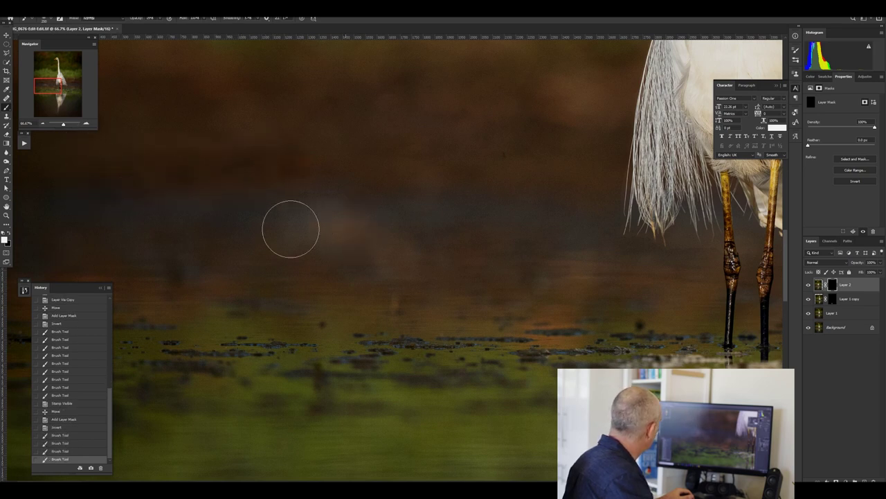
{"action": "left_click", "coordinate": [291, 229], "text": "shift"}
{"action": "left_click", "coordinate": [309, 234], "text": "shift"}
{"action": "left_click", "coordinate": [380, 229], "text": "shift"}
{"action": "left_click", "coordinate": [381, 233], "text": "shift"}
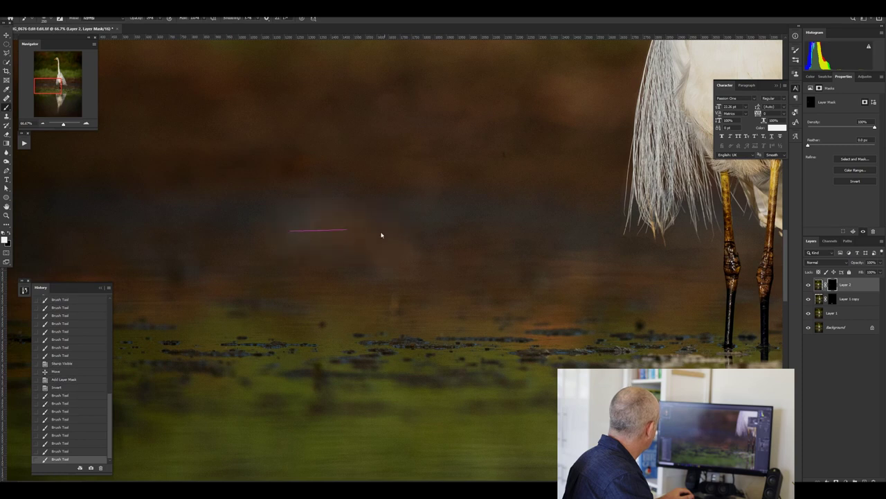
{"action": "left_click", "coordinate": [382, 234], "text": "shift"}
{"action": "left_click", "coordinate": [182, 164], "text": "shift"}
{"action": "left_click", "coordinate": [198, 170], "text": "shift"}
{"action": "left_click", "coordinate": [115, 178], "text": "shift"}
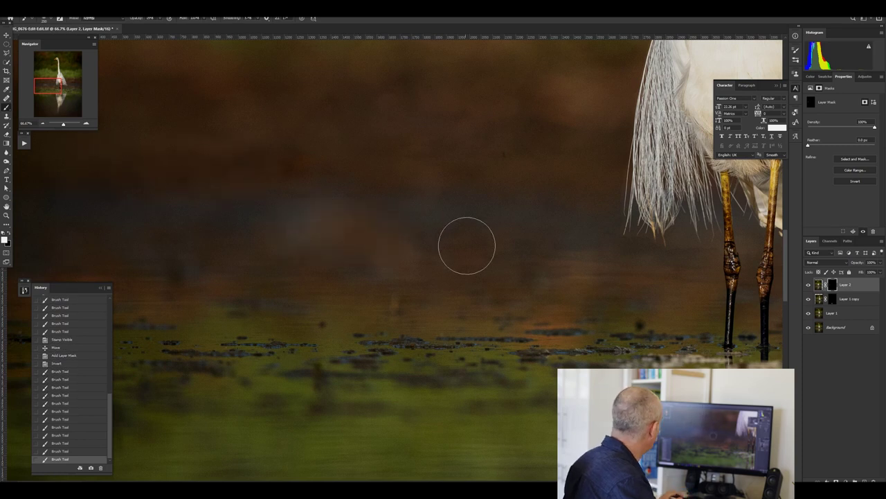
{"action": "scroll", "coordinate": [392, 234], "scroll_direction": "down", "scroll_amount": 4}
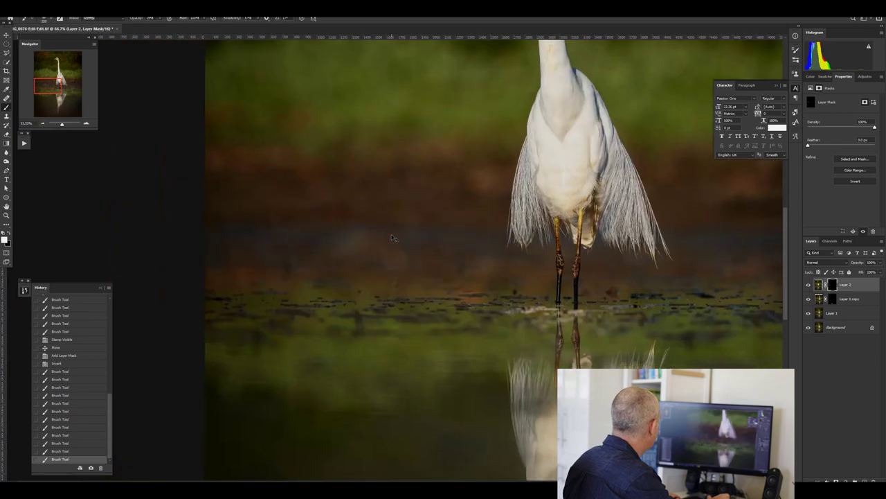
Toggle Layer 2's visibility to compare the background with and without the patch.
{"action": "scroll", "coordinate": [391, 234], "scroll_direction": "up", "scroll_amount": 1}
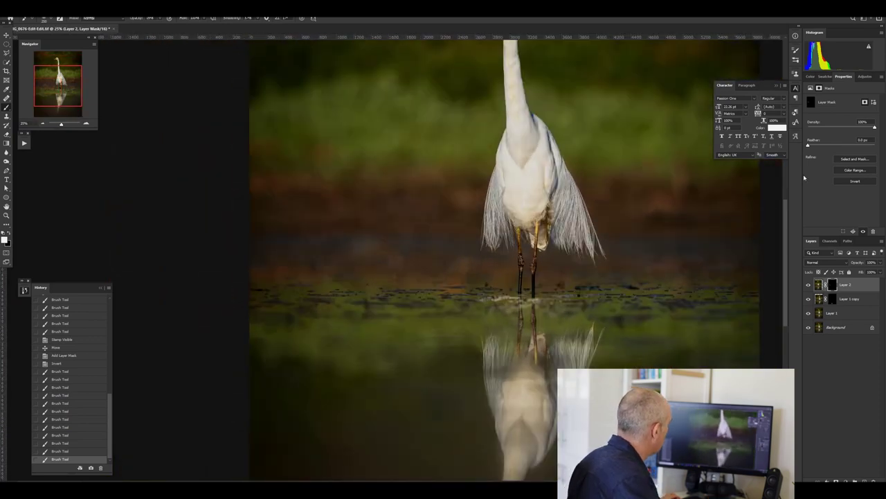
{"action": "left_click", "coordinate": [808, 285]}
{"action": "left_click", "coordinate": [808, 286]}
{"action": "left_click", "coordinate": [807, 285]}
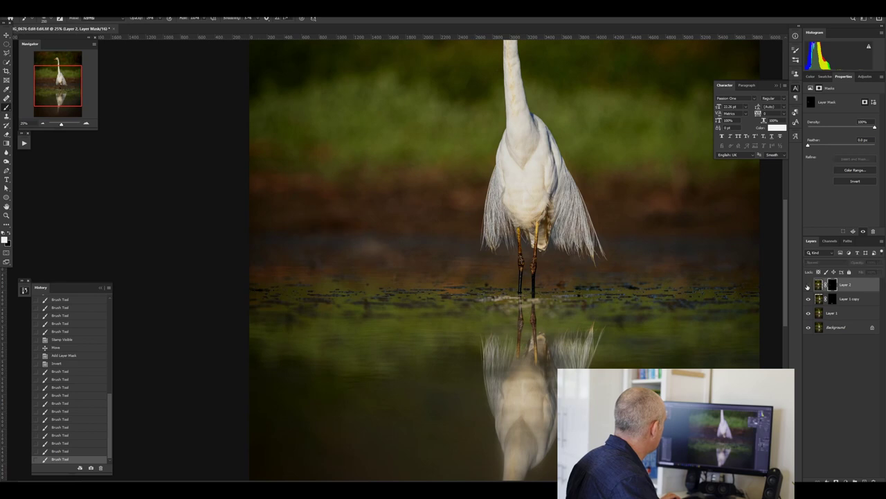
{"action": "left_click", "coordinate": [807, 285]}
Zoom out to the whole image and right-click the Background layer for its options.
{"action": "scroll", "coordinate": [500, 476], "scroll_direction": "right", "scroll_amount": 2}
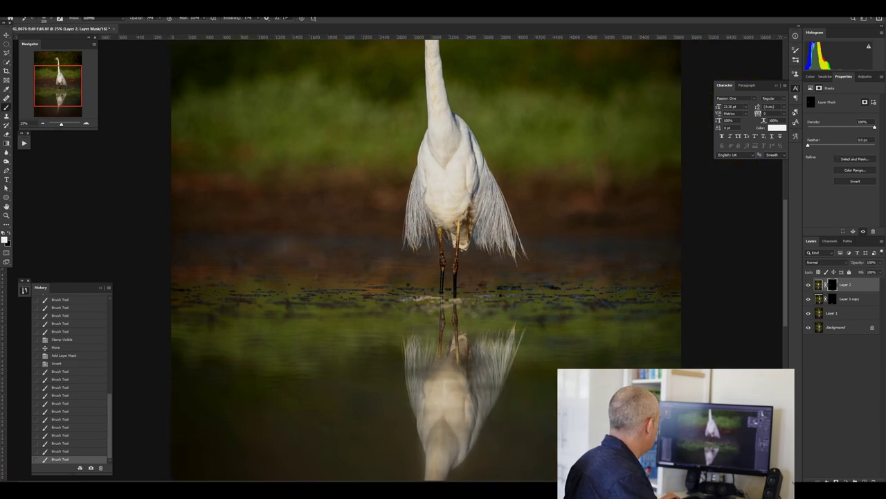
{"action": "scroll", "coordinate": [500, 475], "scroll_direction": "down", "scroll_amount": 1}
{"action": "key", "text": "ctrl+minus"}
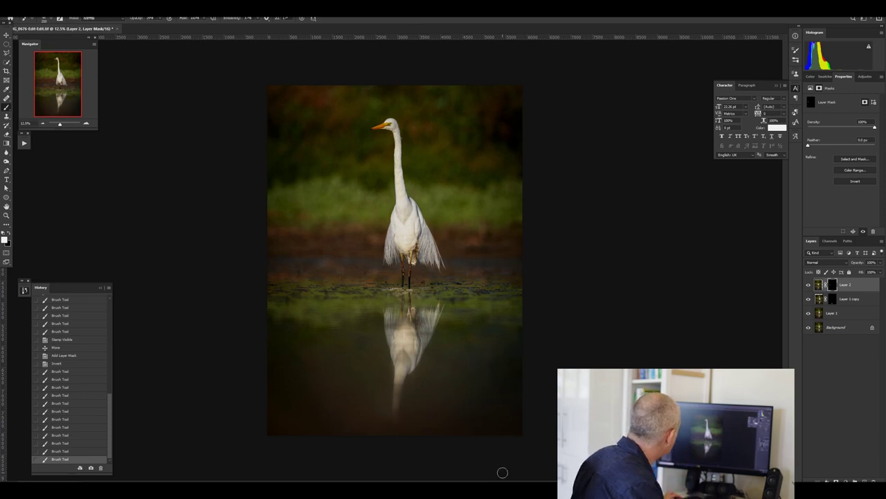
{"action": "left_click", "coordinate": [837, 327]}
{"action": "right_click", "coordinate": [838, 327]}
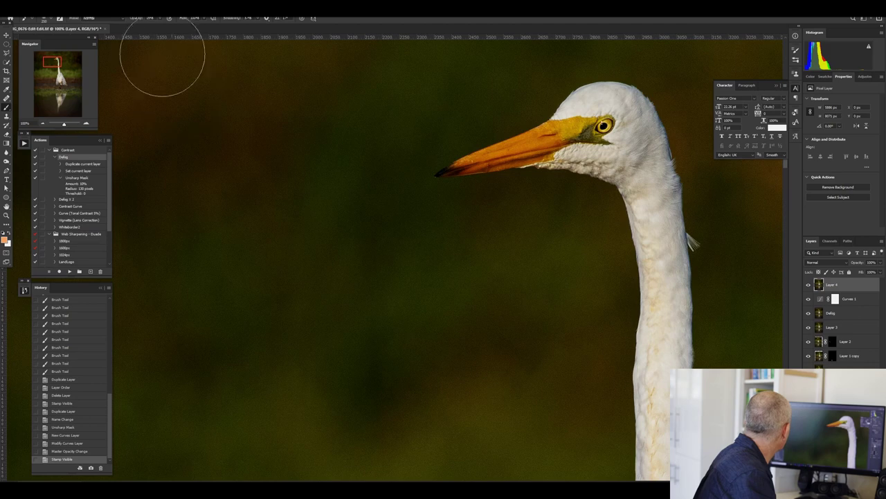
Open the Filter menu with the stamped Layer 4 selected.
{"action": "left_click", "coordinate": [104, 9]}
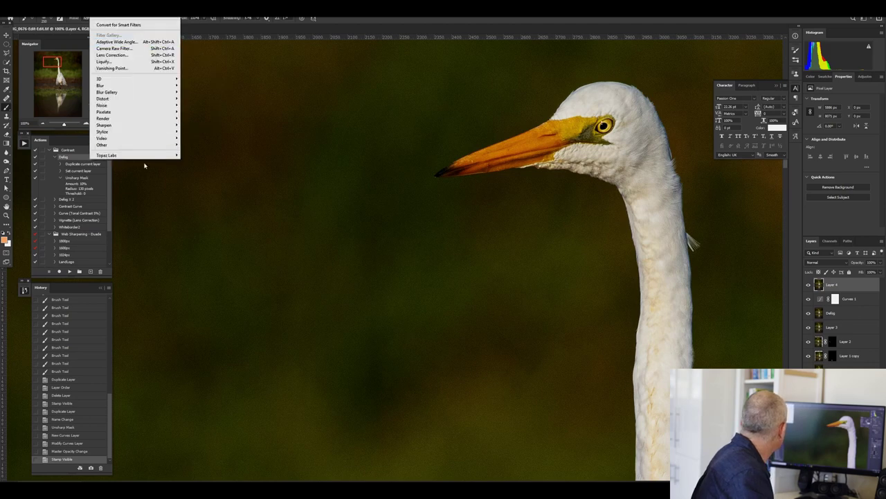
Choose Filter > Topaz Labs > Topaz DeNoise AI for Layer 4.
{"action": "mouse_move", "coordinate": [149, 155]}
{"action": "left_click", "coordinate": [194, 155]}
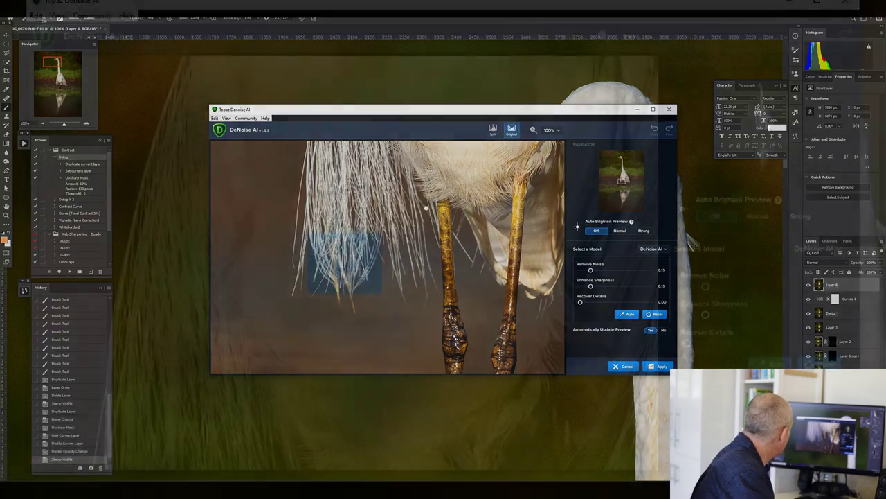
Pan to the egret's head and sweep the Split view divider to compare original and denoised.
{"action": "left_click_drag", "start_coordinate": [623, 180], "coordinate": [619, 157]}
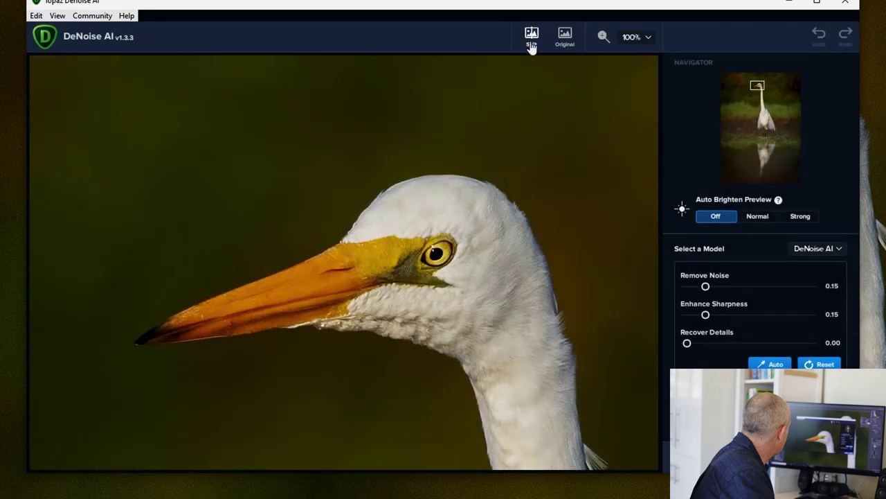
{"action": "left_click", "coordinate": [531, 39]}
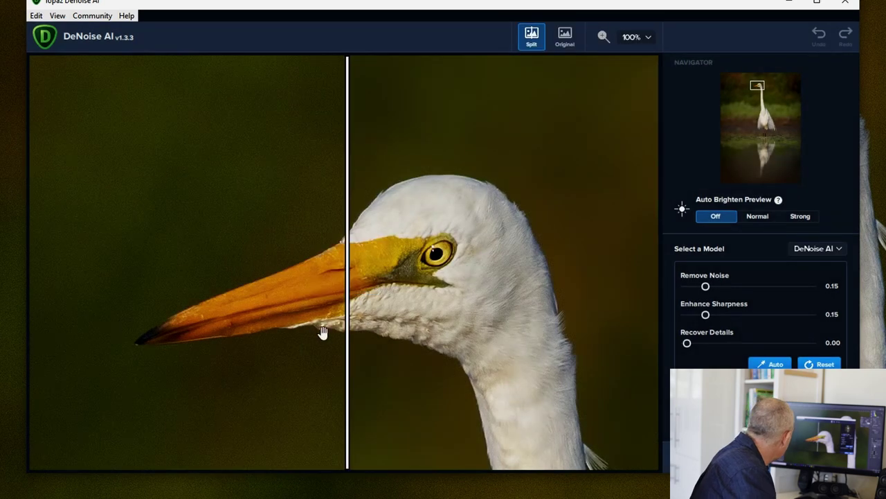
{"action": "left_click_drag", "start_coordinate": [344, 336], "coordinate": [31, 336]}
{"action": "left_click_drag", "start_coordinate": [655, 325], "coordinate": [217, 370]}
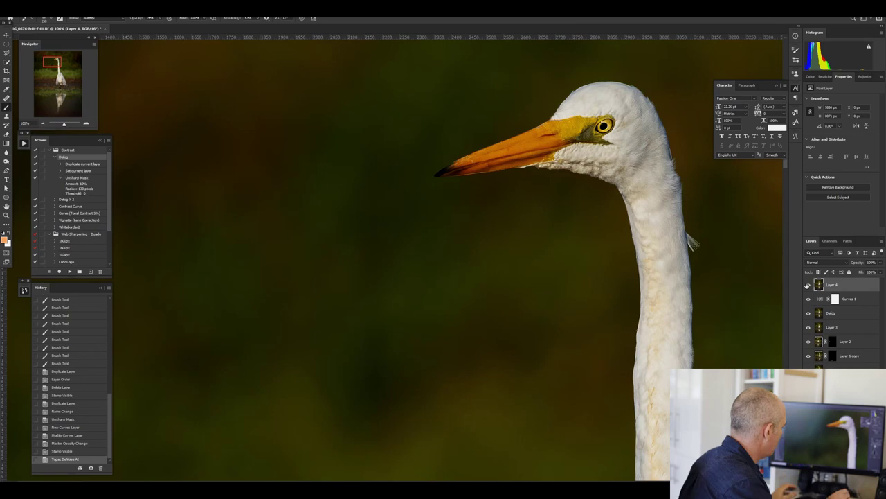
Fit the denoised egret image on screen, then zoom out slightly to 12.5%.
{"action": "key", "text": "ctrl+0"}
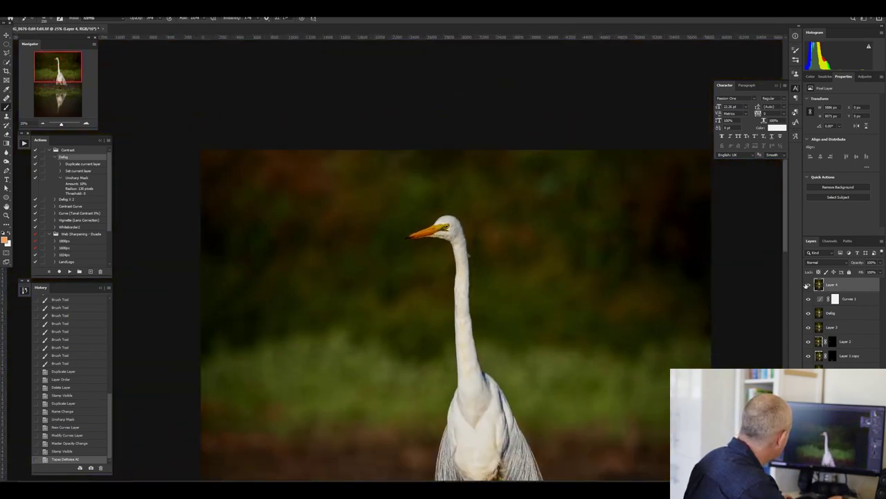
{"action": "key", "text": "ctrl+0"}
{"action": "key", "text": "ctrl+minus"}
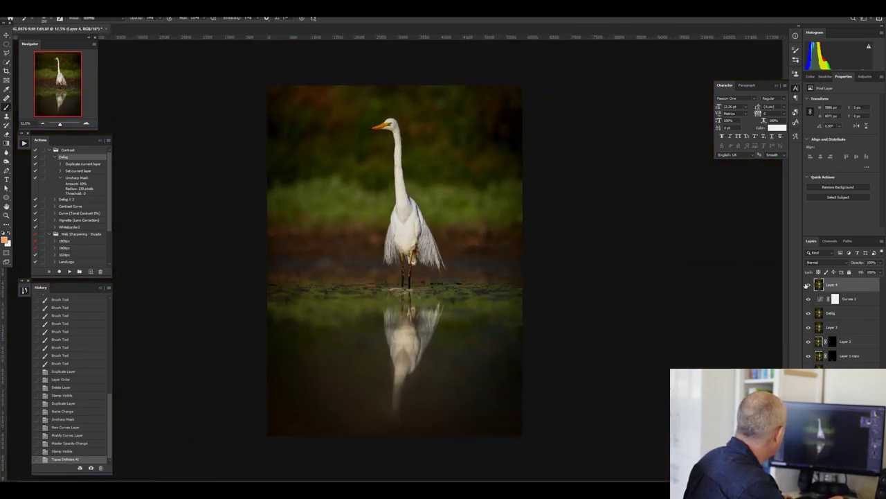